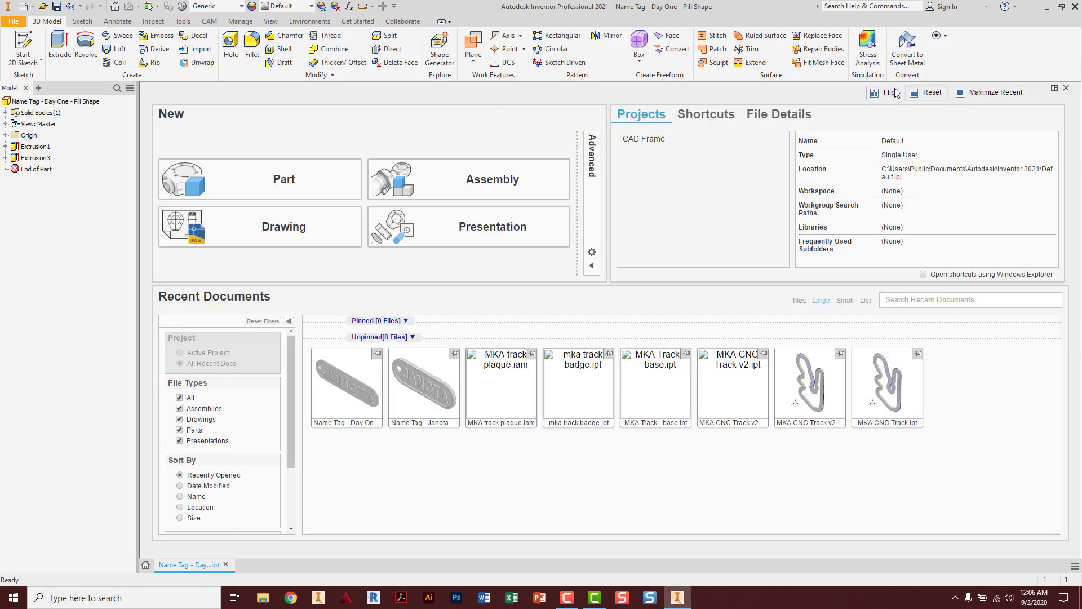
Close the open pill-shaped name tag, and start a 2D sketch on the front (XY) plane of a new part.
left_click(1078, 88)
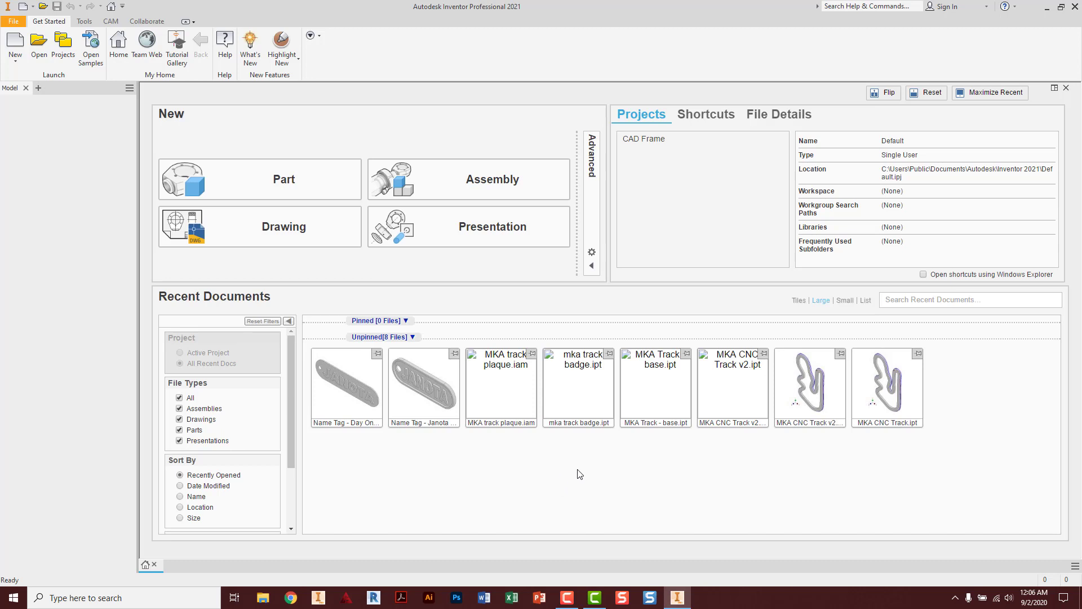
left_click(279, 181)
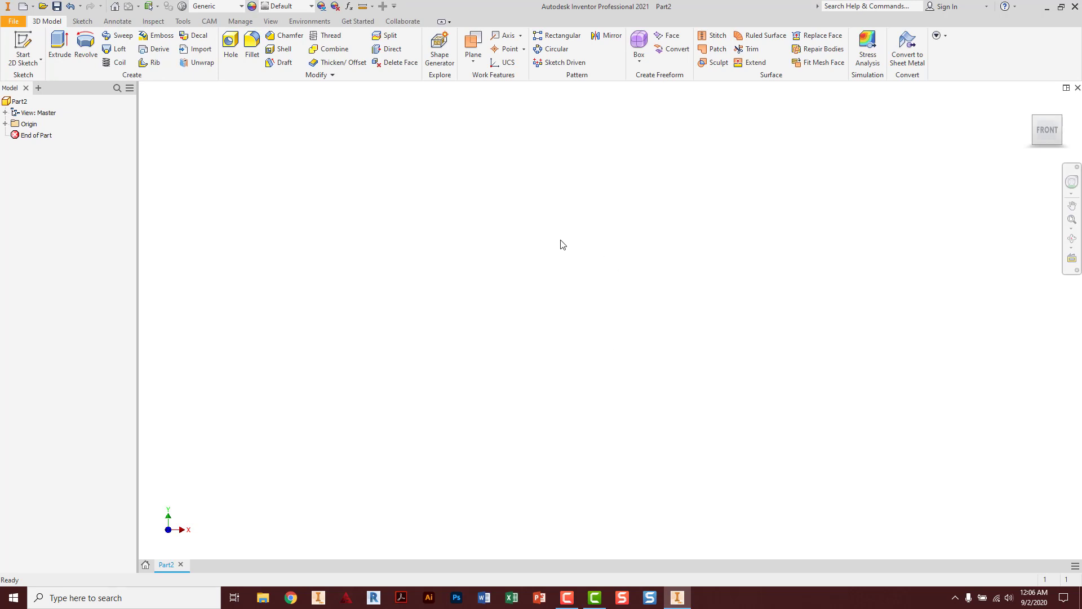
left_click(26, 41)
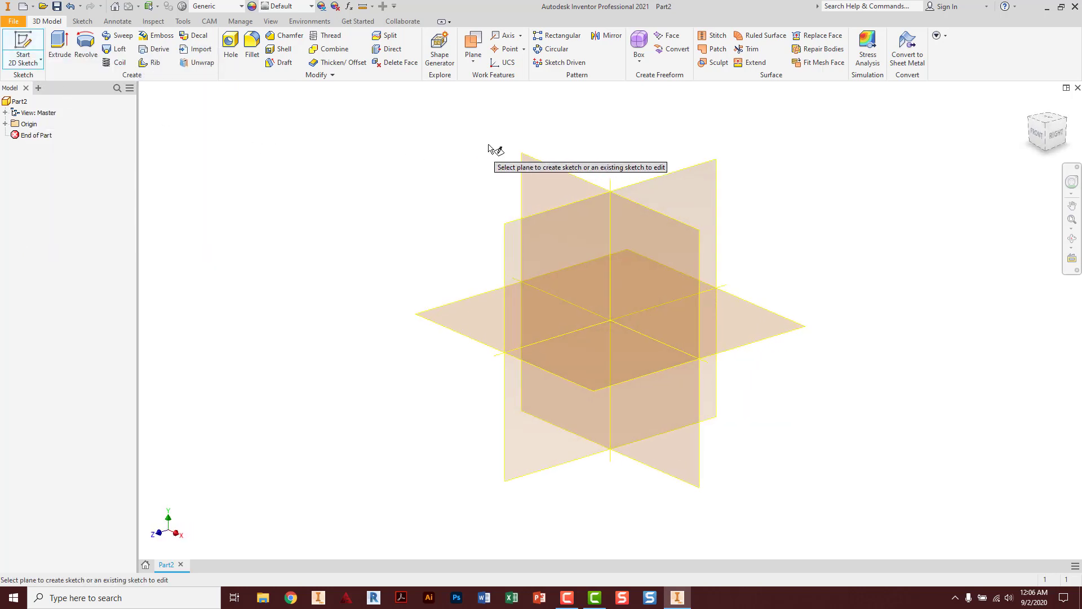
left_click(527, 161)
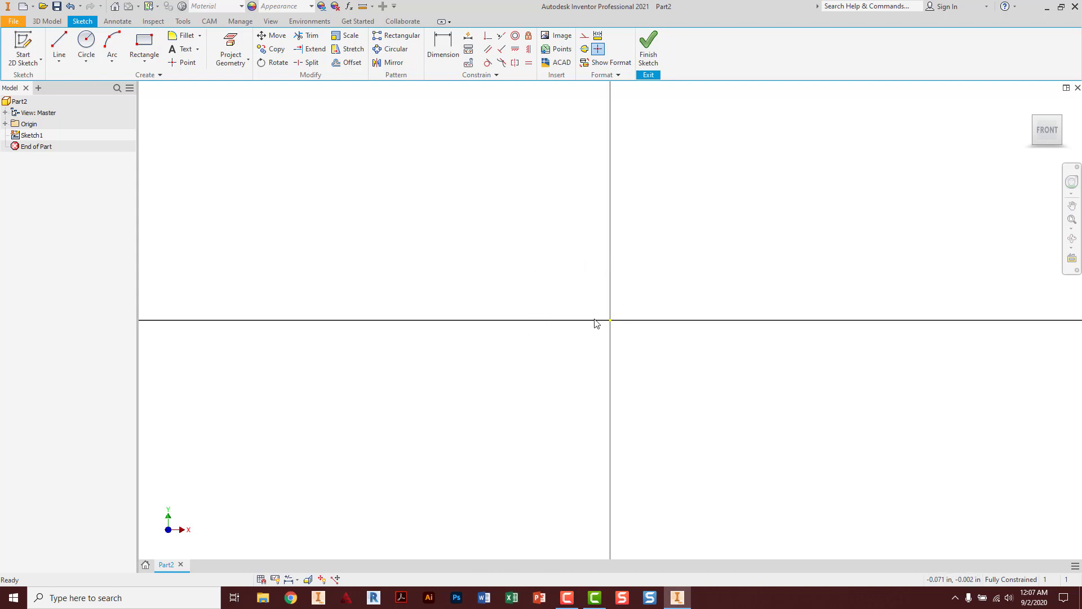
Sketch a horizontal center-to-center slot above and right of the origin, about 1.21 in between centers and 0.52 in wide.
mouse_move(640, 286)
middle_mouse_down()
mouse_move(492, 282)
mouse_move(422, 370)
mouse_move(534, 364)
mouse_move(447, 288)
mouse_move(413, 372)
mouse_move(570, 346)
mouse_move(522, 333)
mouse_move(582, 331)
mouse_move(413, 382)
mouse_move(313, 391)
mouse_move(295, 425)
mouse_move(268, 435)
mouse_move(279, 433)
middle_mouse_up()
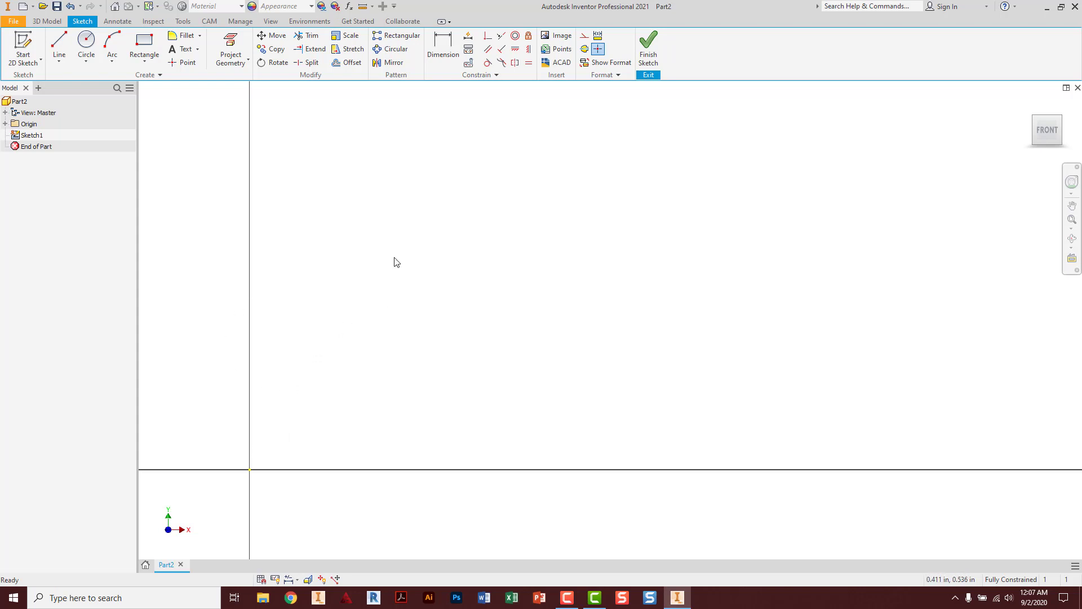
left_click(150, 66)
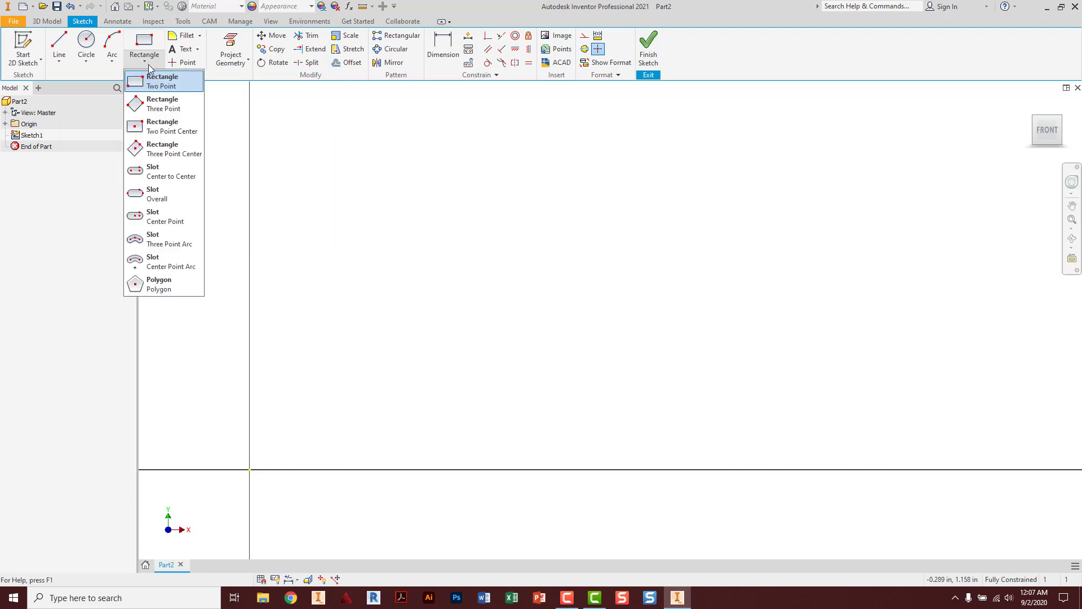
left_click(168, 177)
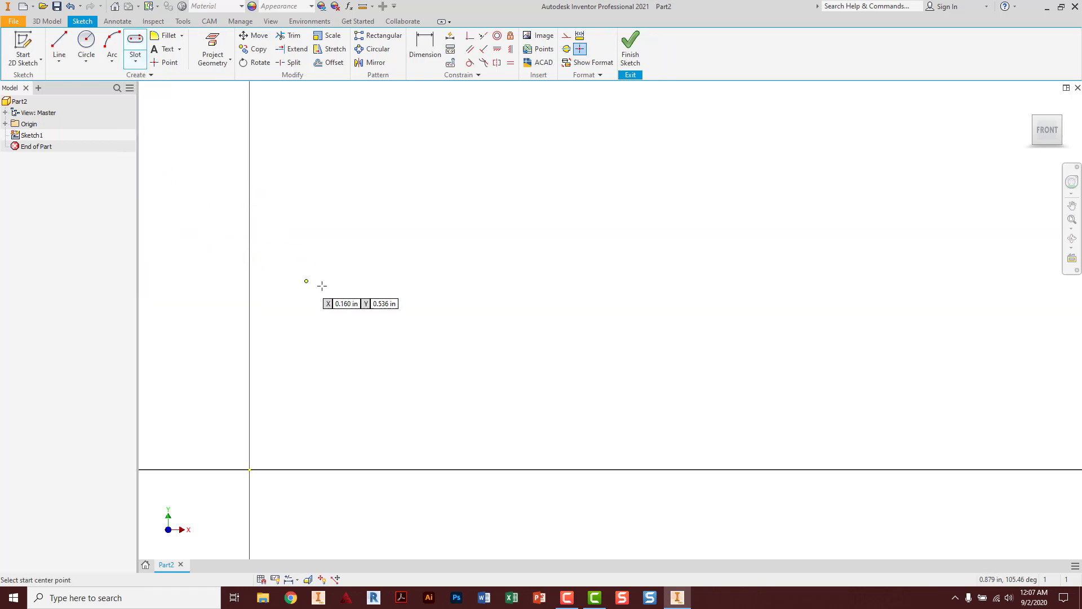
left_click(432, 276)
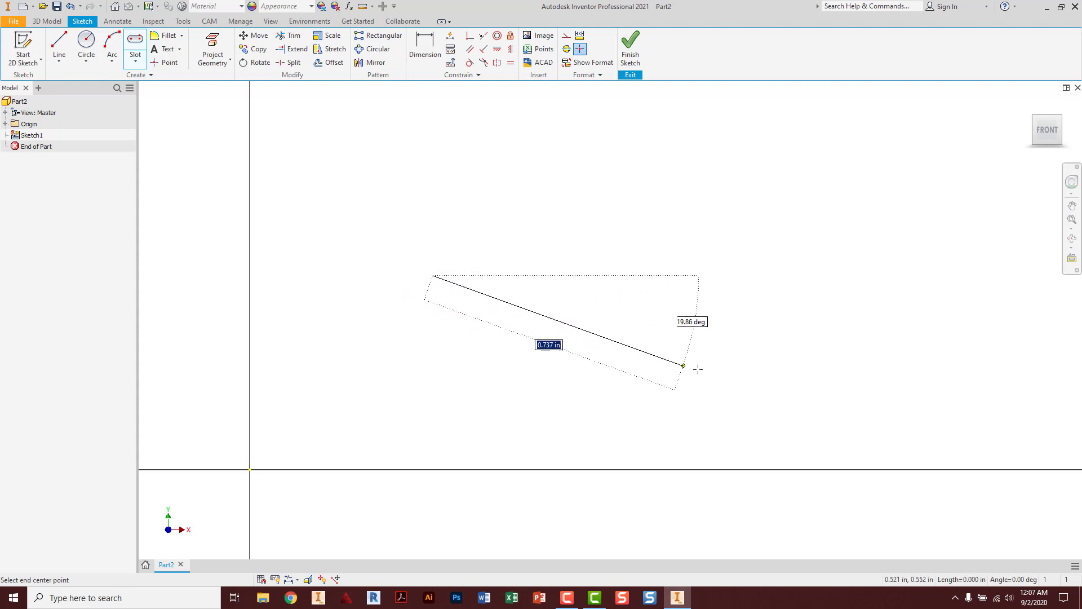
left_click(859, 276)
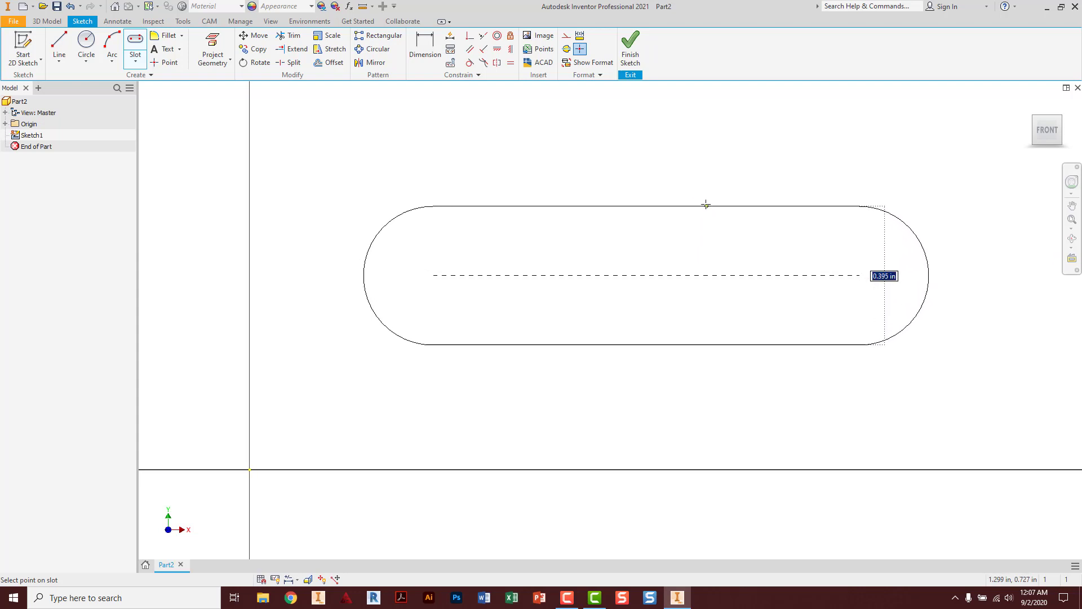
left_click(704, 183)
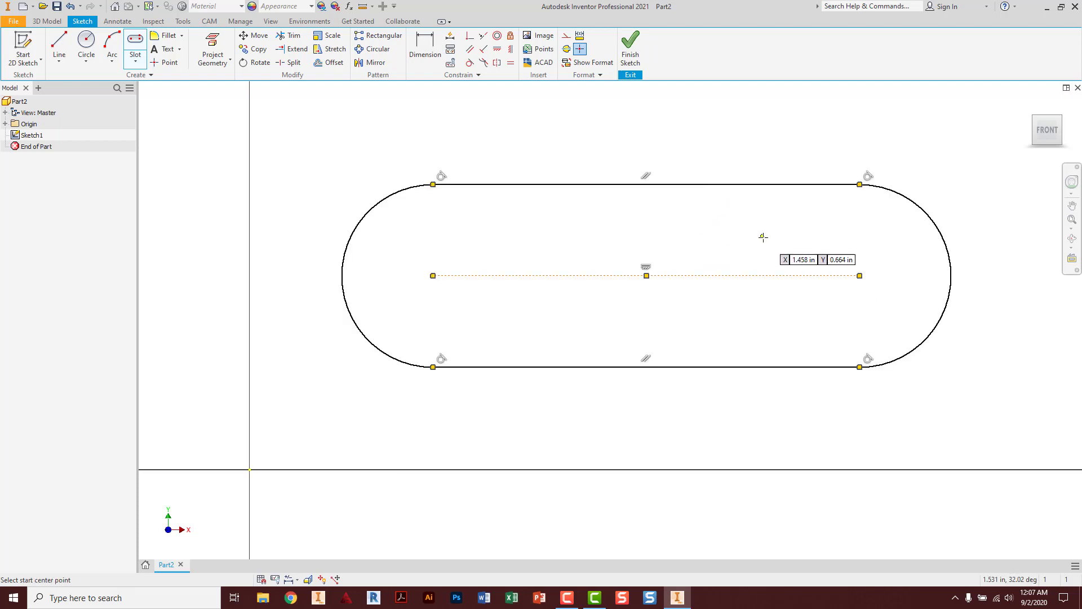
middle_click_drag(768, 246, 733, 253)
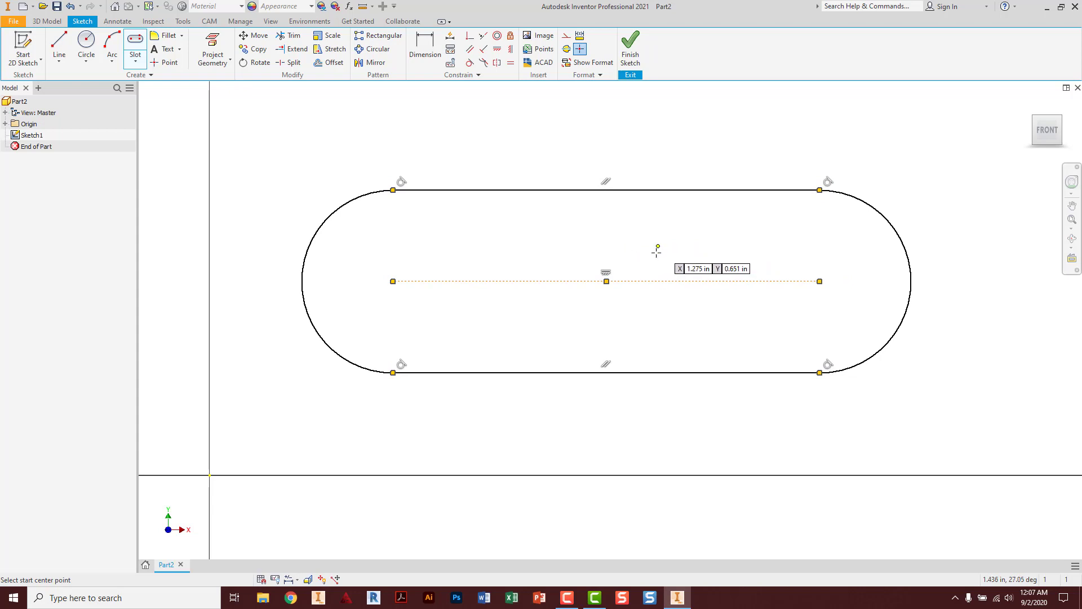
key("Escape")
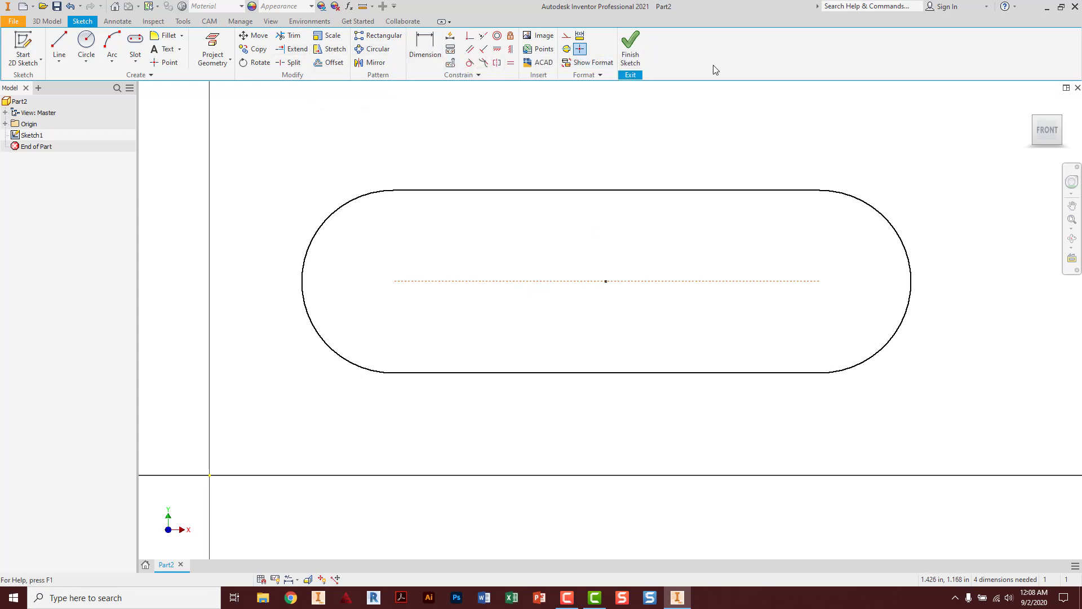
Dimension the slot's width between its two straight edges and set it to 1 in.
left_click(434, 54)
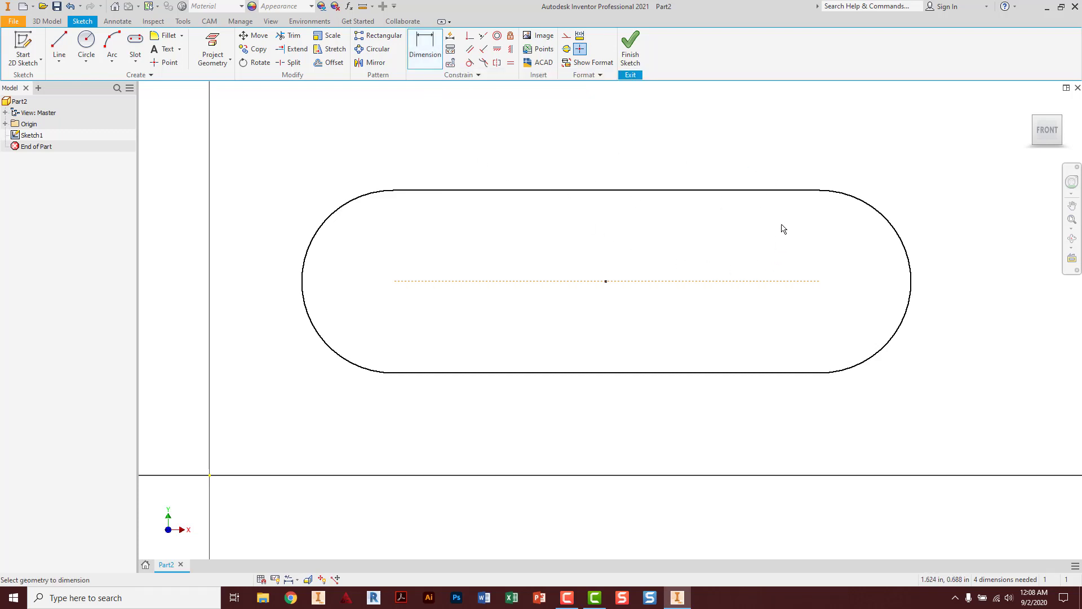
left_click(677, 194)
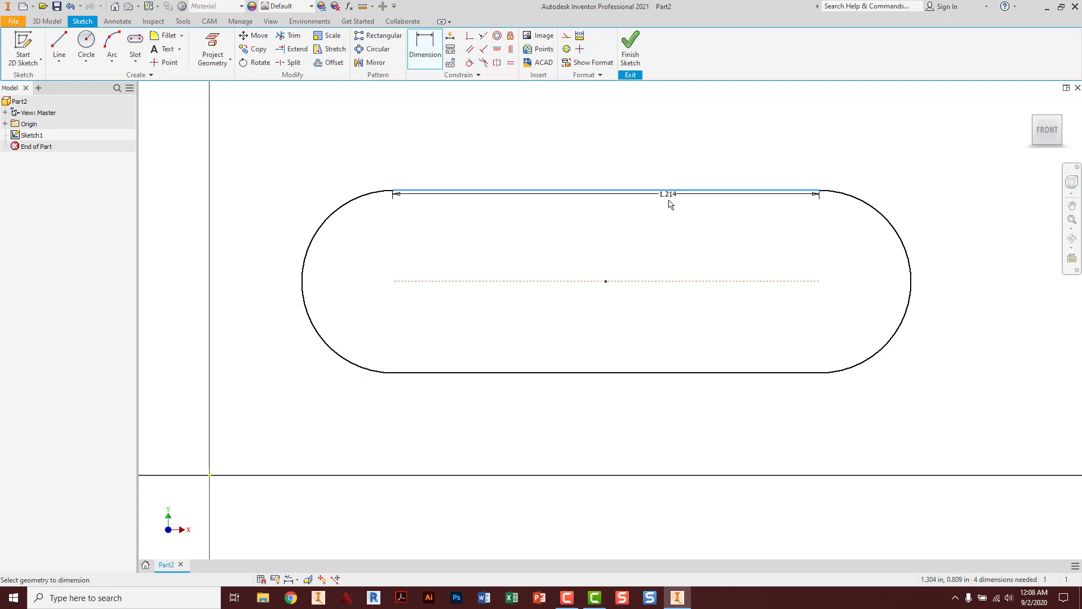
left_click(672, 374)
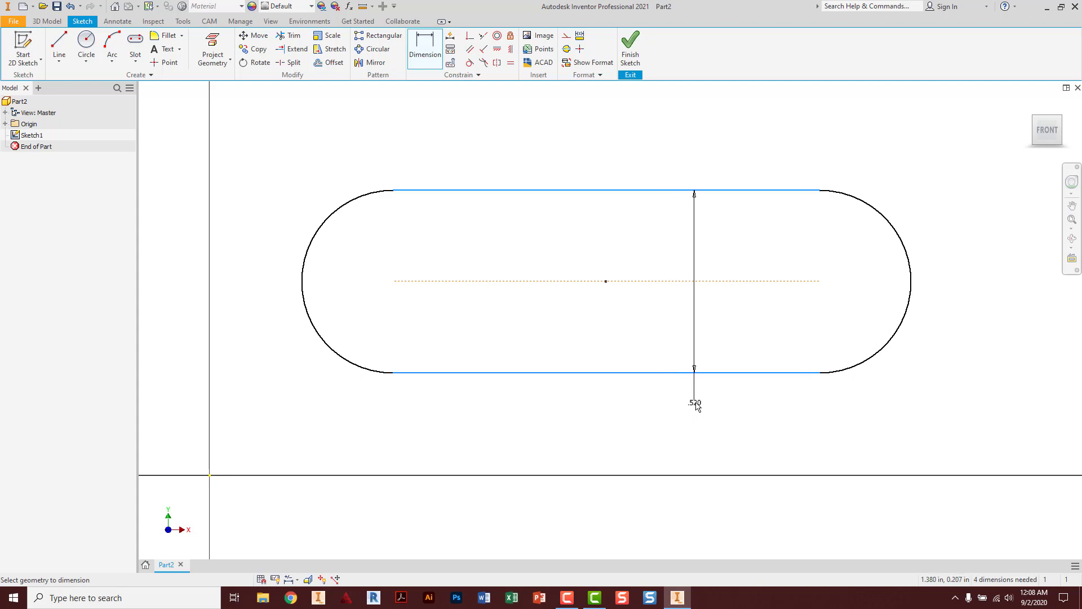
left_click(698, 421)
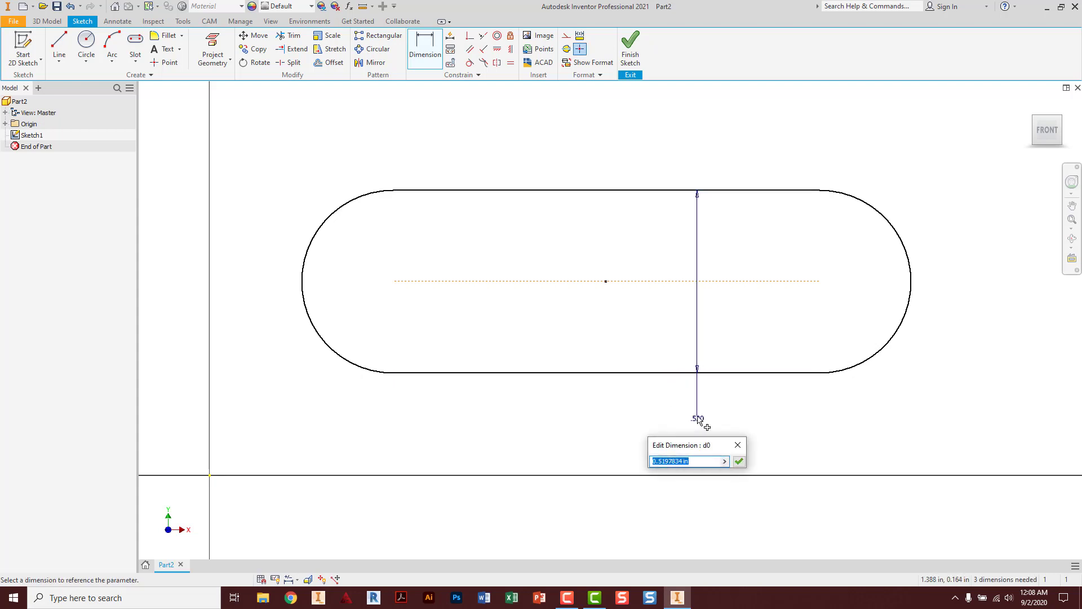
type("1")
key("Return")
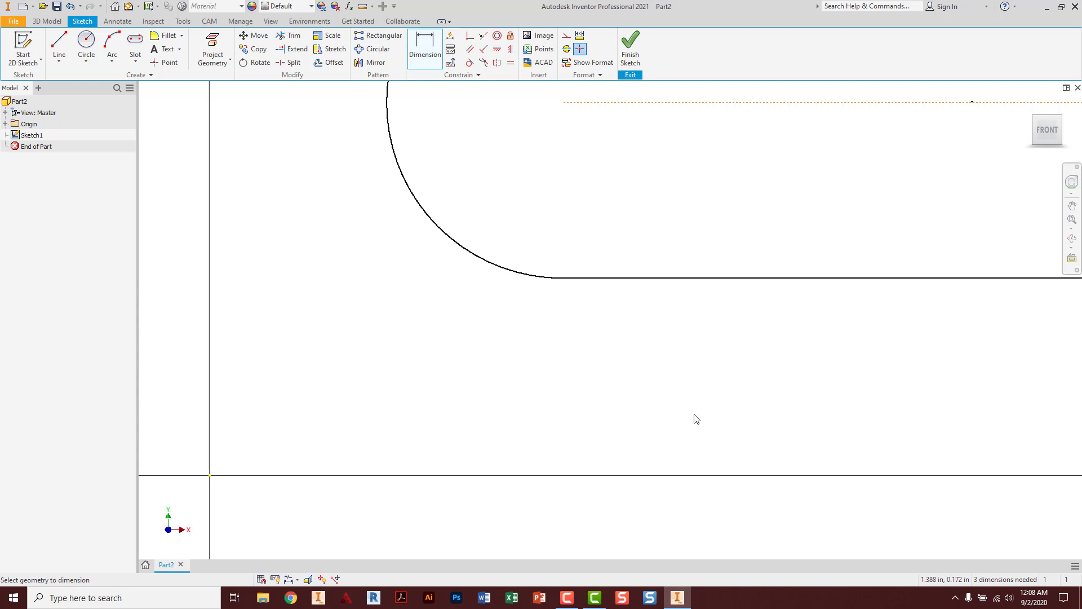
Dimension the slot's centerline above the shape and set the center-to-center length to 3 in.
scroll(468, 431, "down", 3)
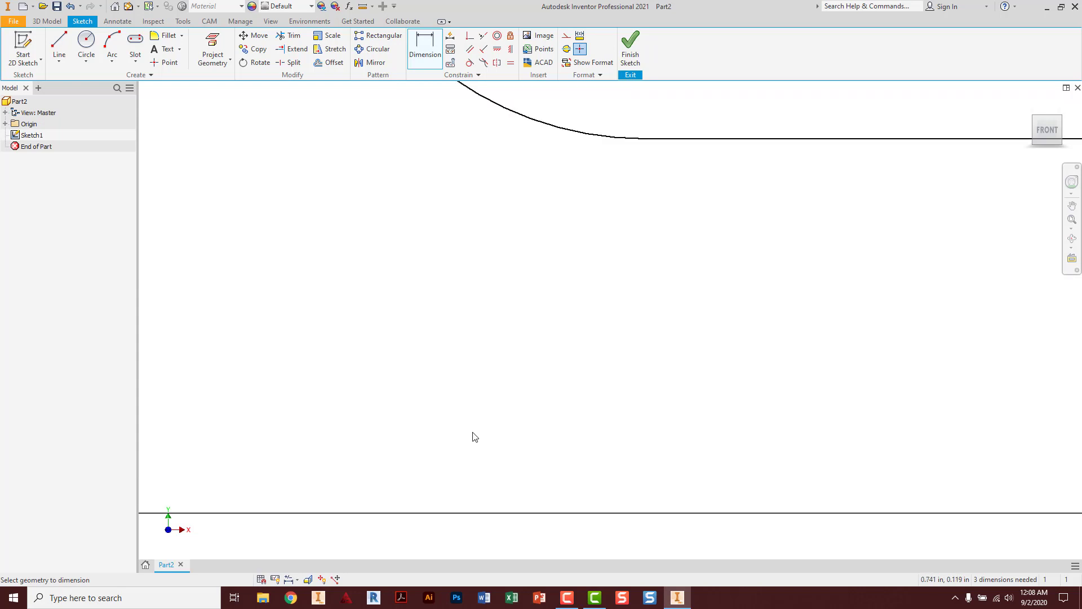
scroll(474, 437, "up", 7)
scroll(473, 436, "down", 3)
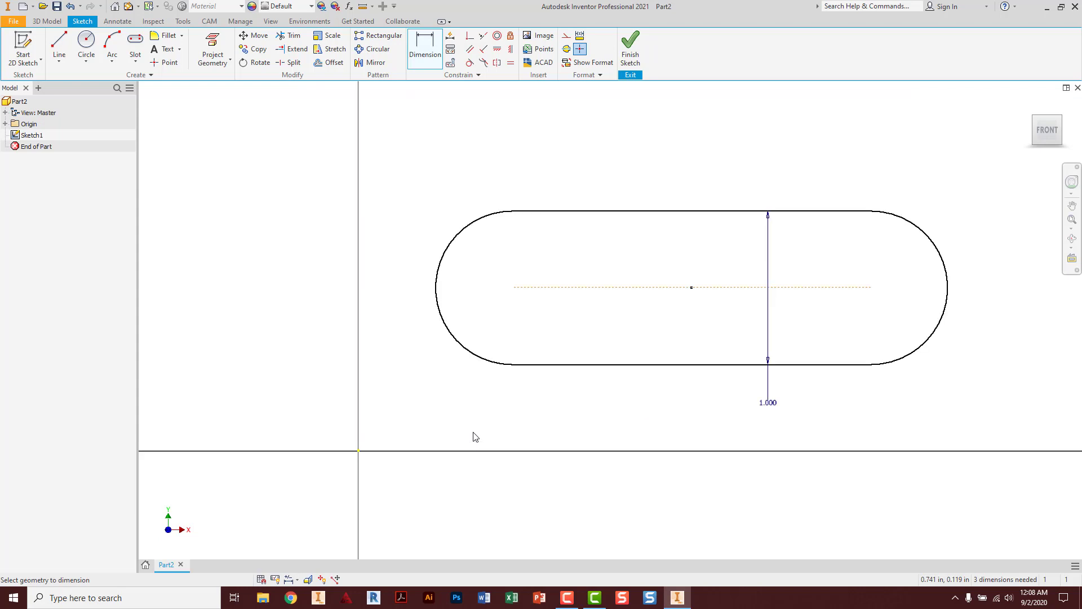
mouse_move(637, 406)
middle_mouse_down()
mouse_move(512, 411)
mouse_move(524, 391)
middle_mouse_up()
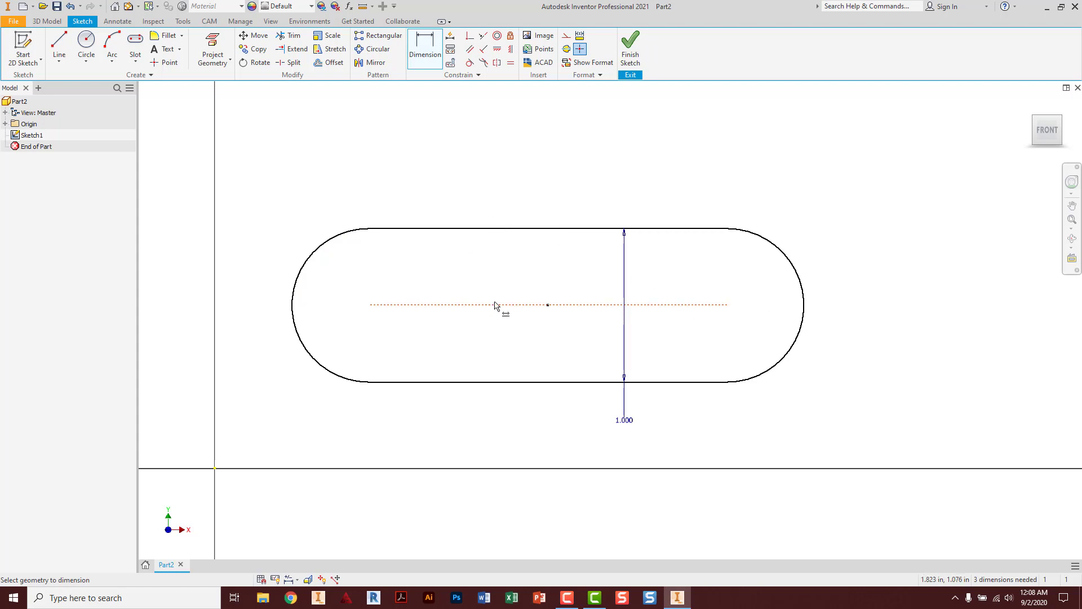
left_click(460, 306)
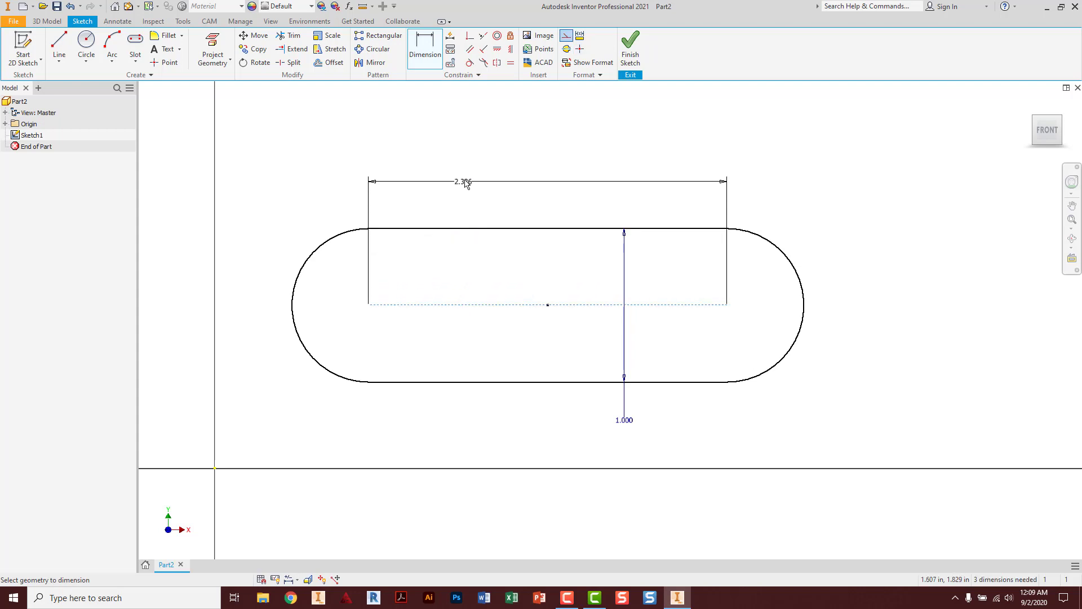
left_click(476, 131)
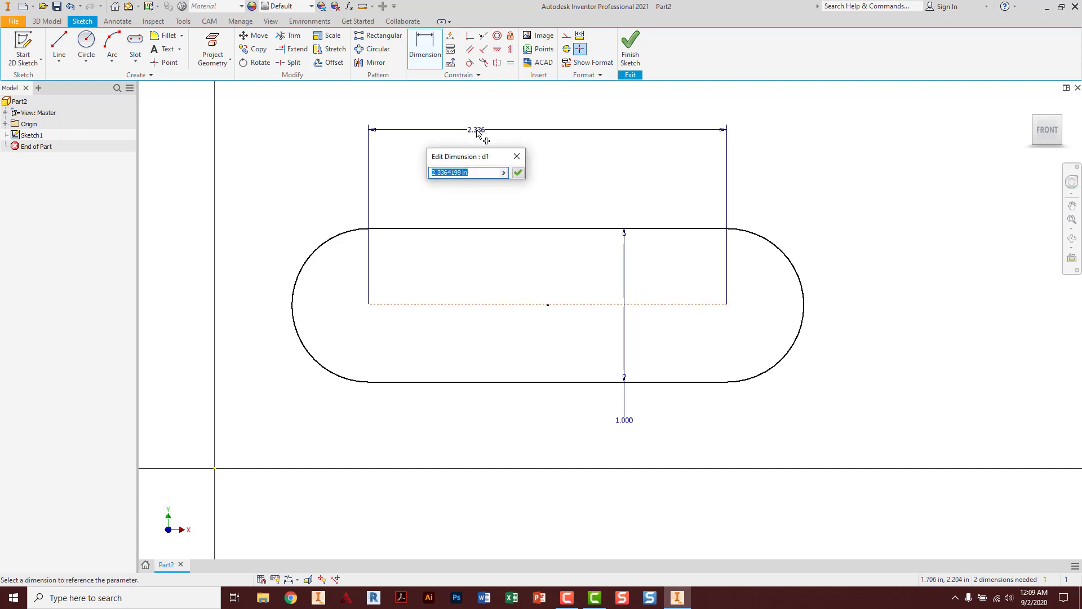
type("3")
key("Return")
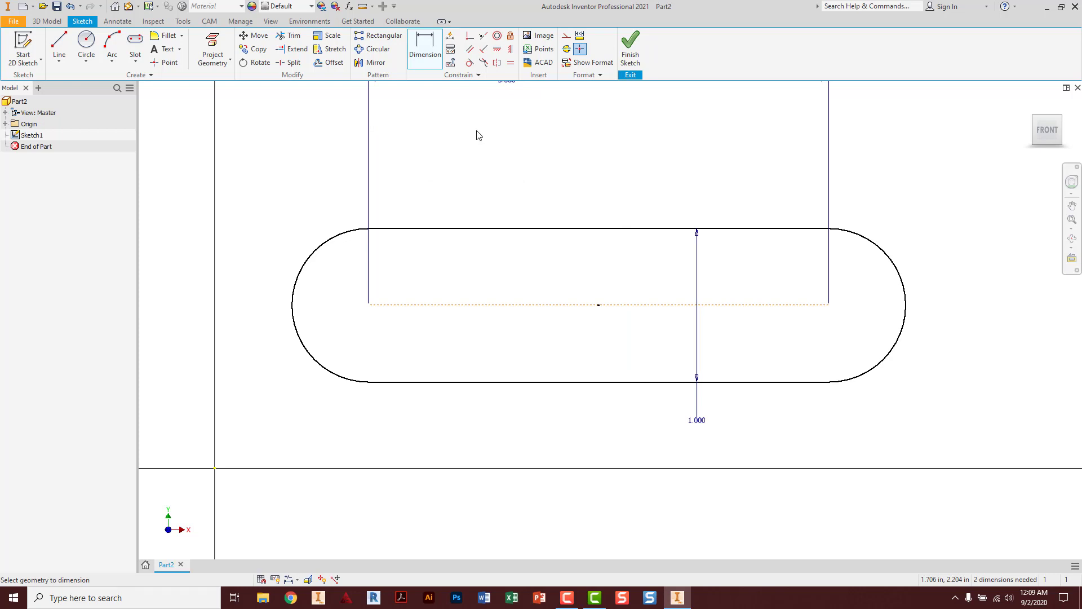
Add a radius dimension to the slot's right end arc as a driven dimension.
scroll(530, 216, "down", 3)
middle_click_drag(536, 208, 491, 246)
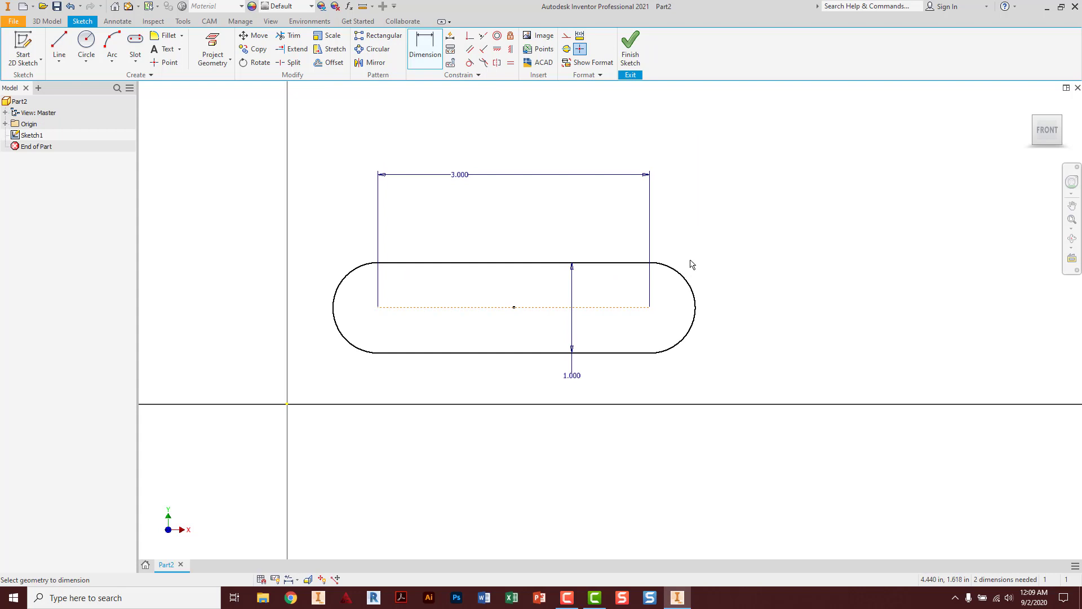
left_click(694, 287)
left_click(711, 258)
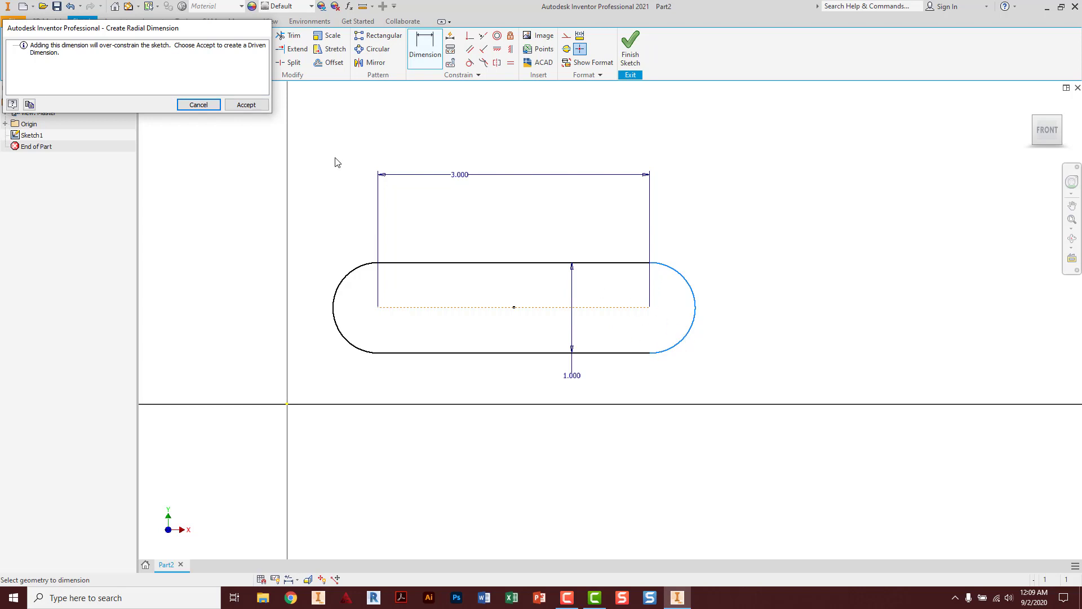
left_click(246, 105)
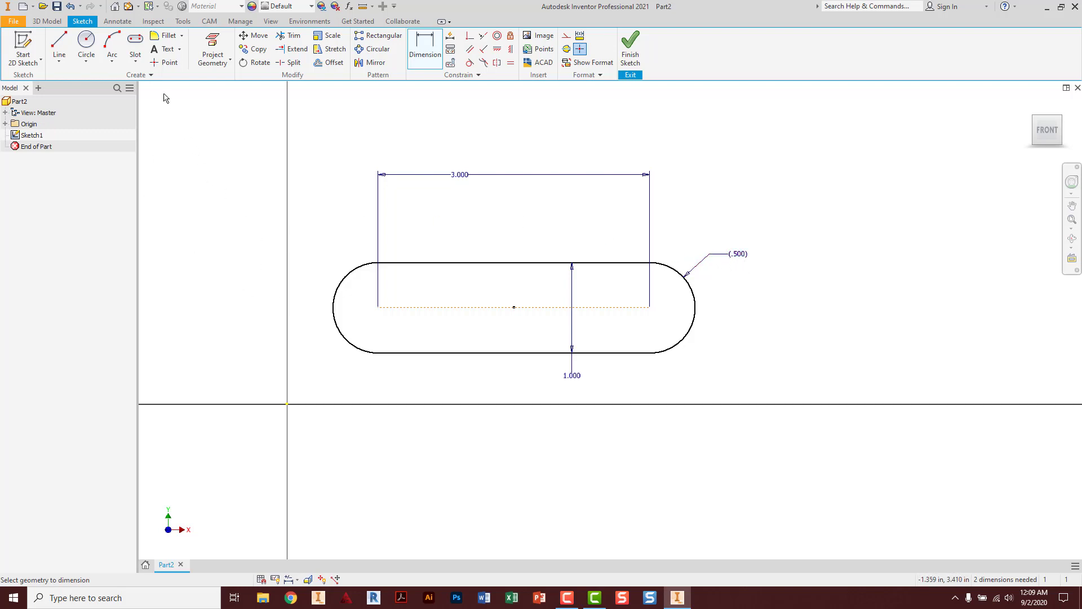
Sketch a circle about 0.29 in in diameter inside the slot's left end, left of the arc center and level with the centerline.
left_click(86, 40)
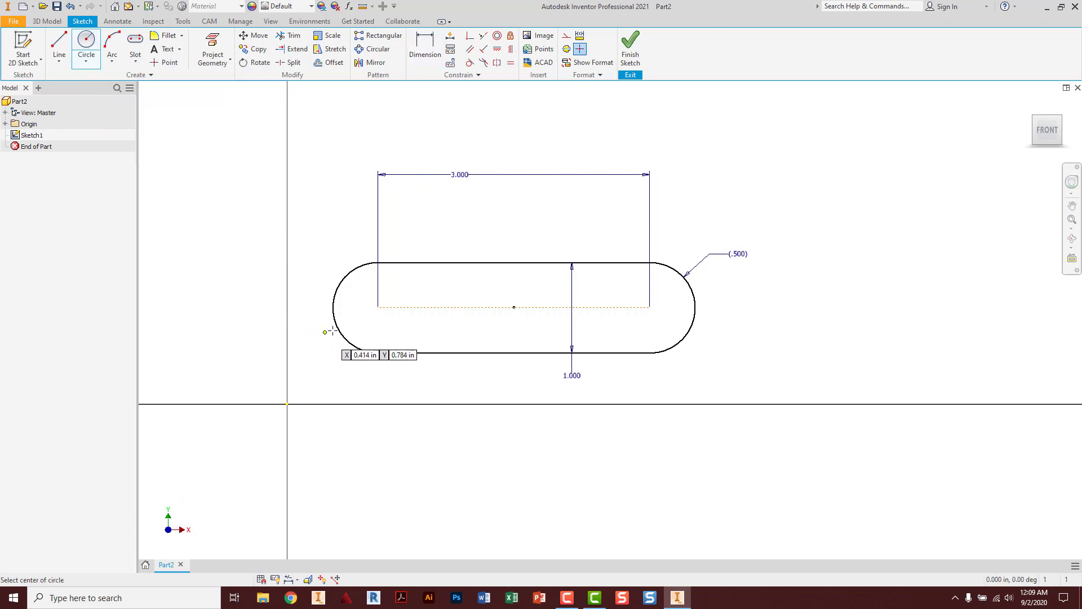
scroll(366, 307, "down", 3)
scroll(366, 308, "down", 3)
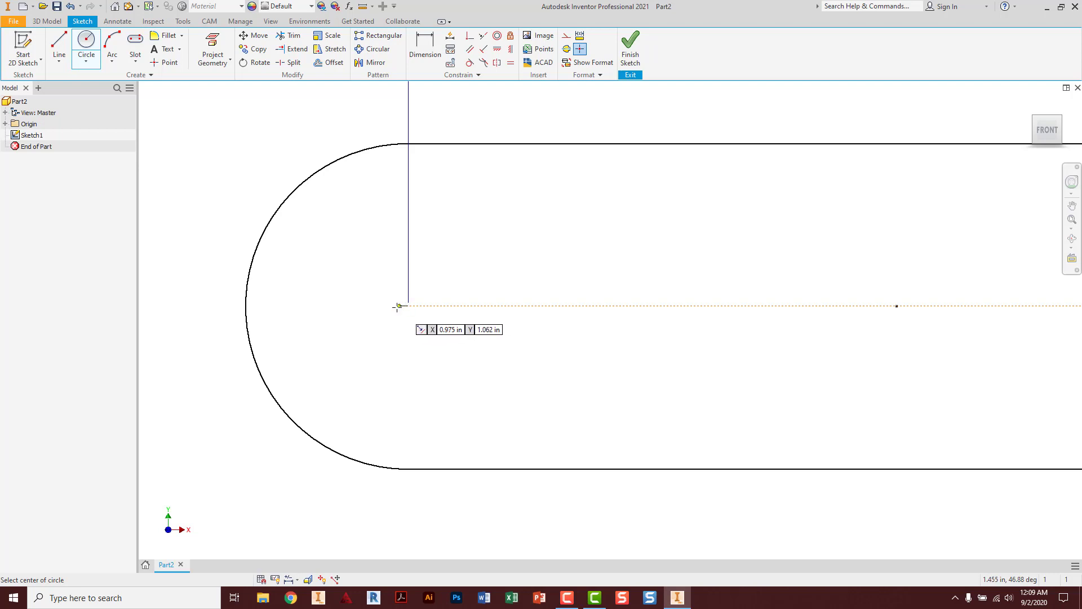
left_click(351, 306)
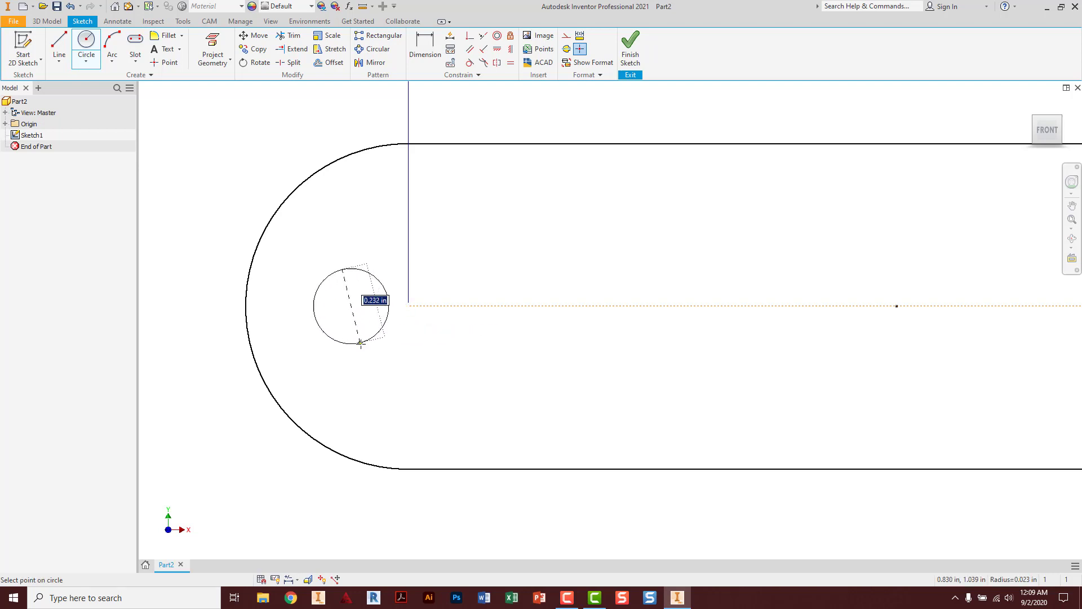
left_click(359, 354)
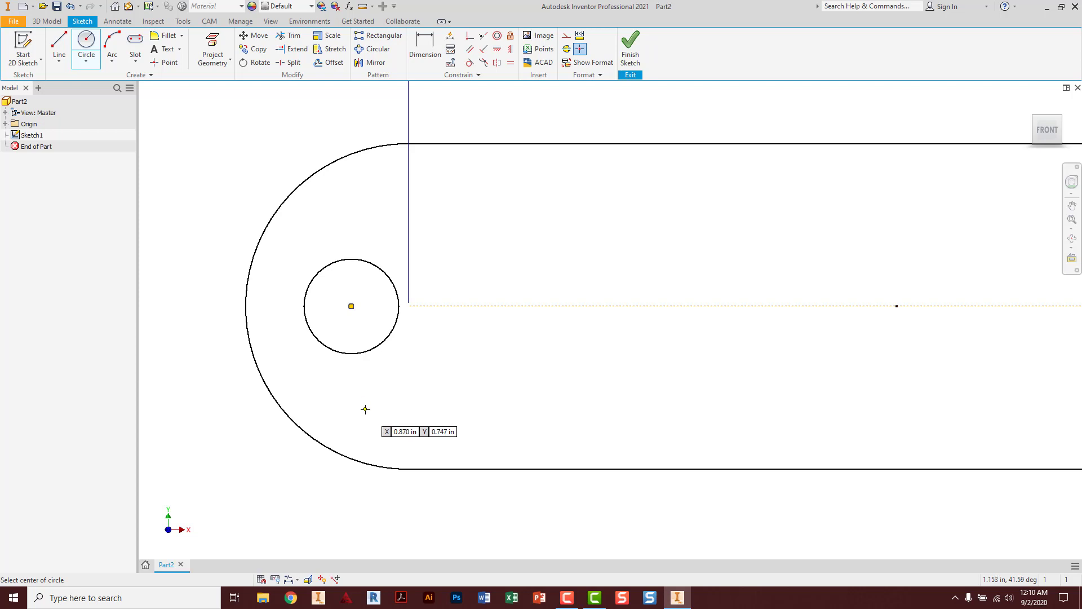
key("Escape")
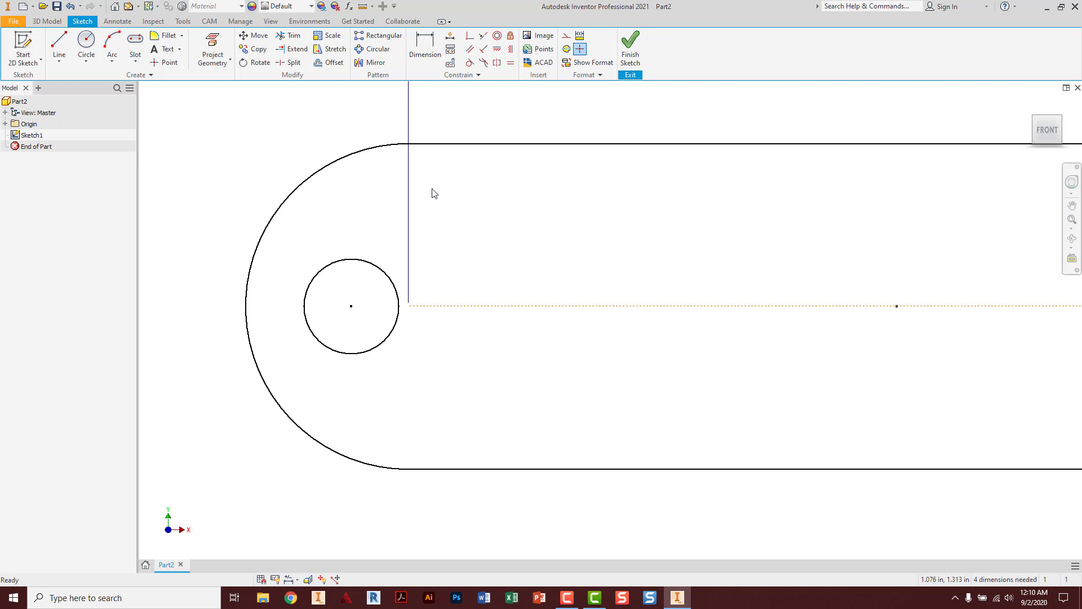
Dimension the diameter of the circle in the slot's left end and set it to 0.2 in.
left_click(425, 51)
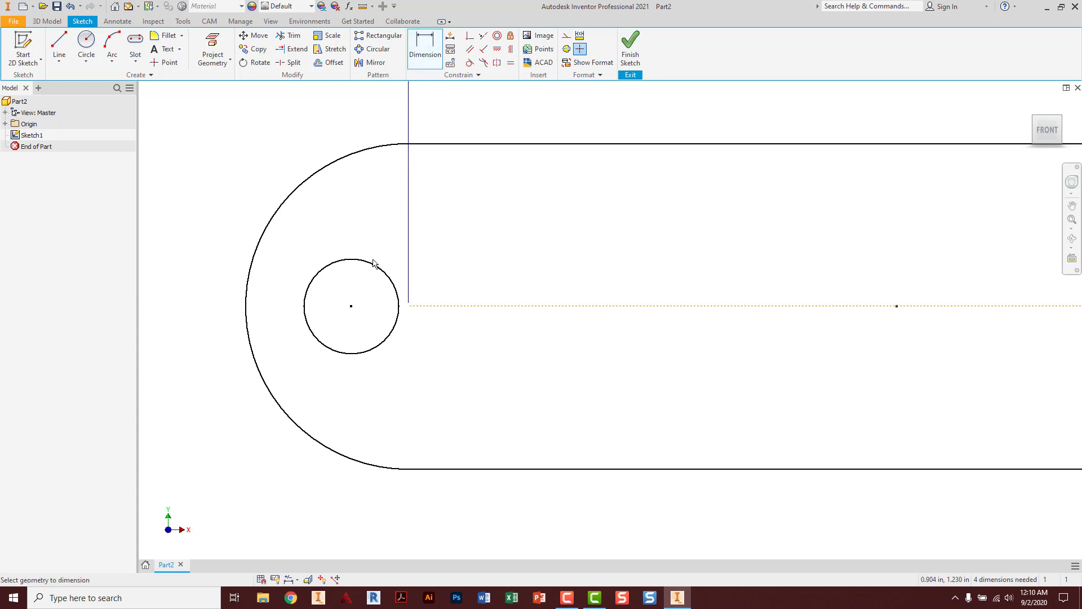
left_click(361, 353)
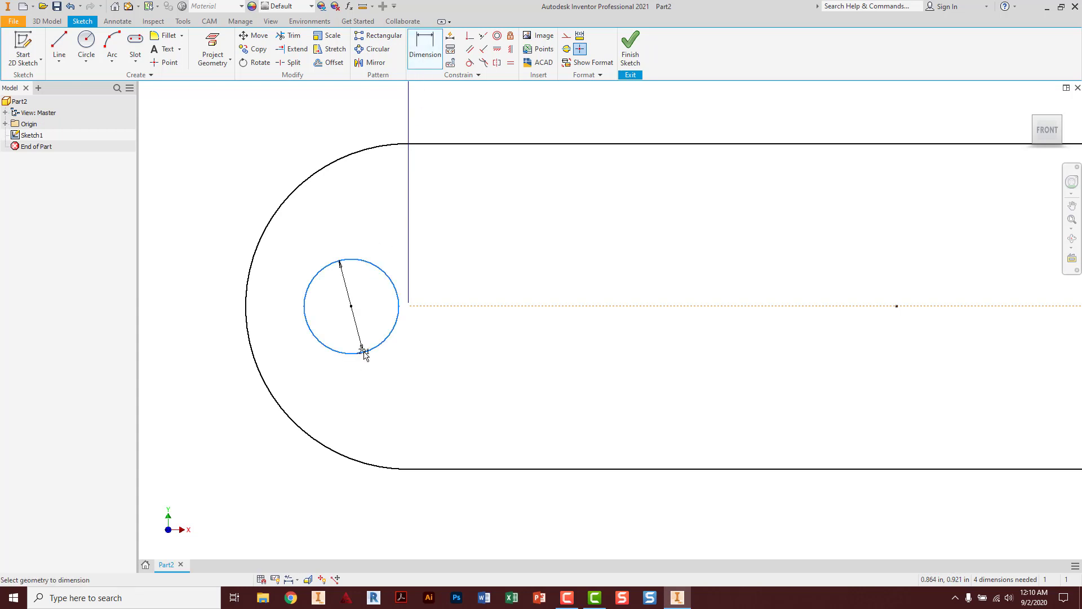
left_click(422, 407)
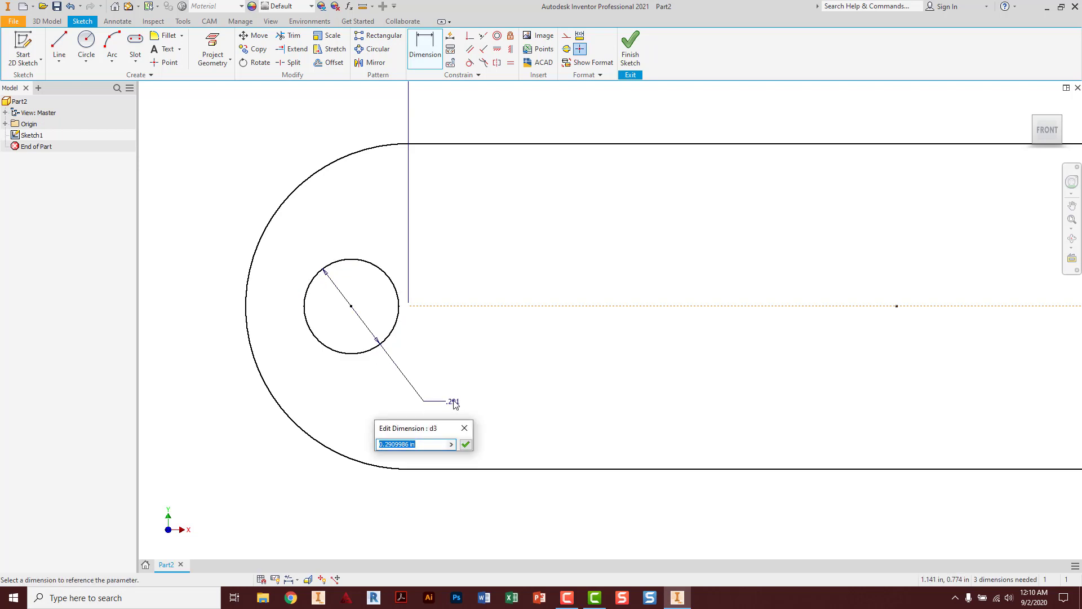
type(".2")
key("Return")
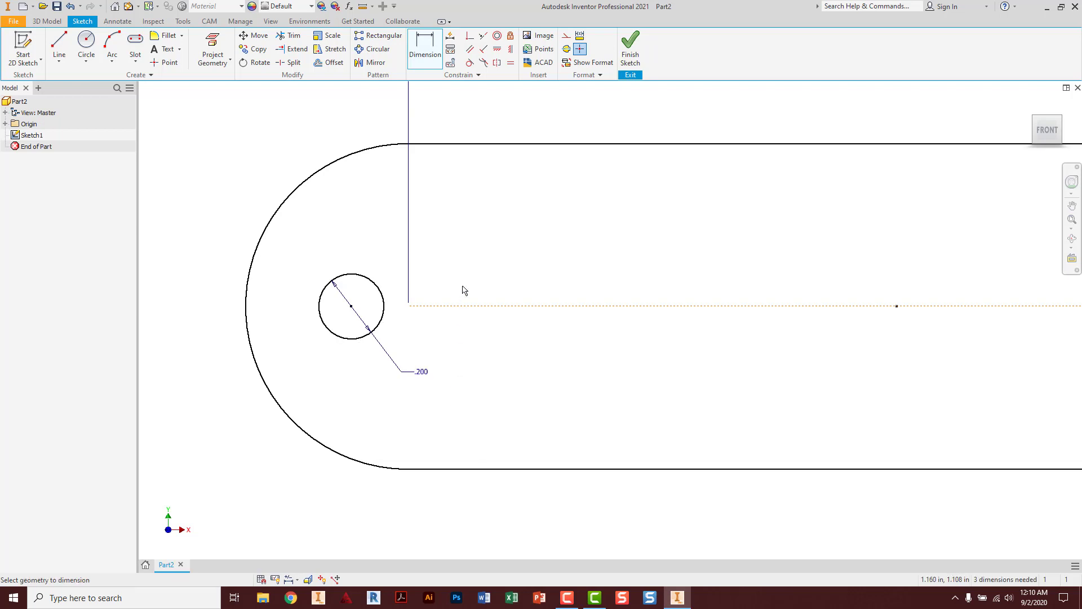
Dimension the horizontal distance between the slot's left arc center and the small circle's center and set it to 0.25 in.
left_click(425, 48)
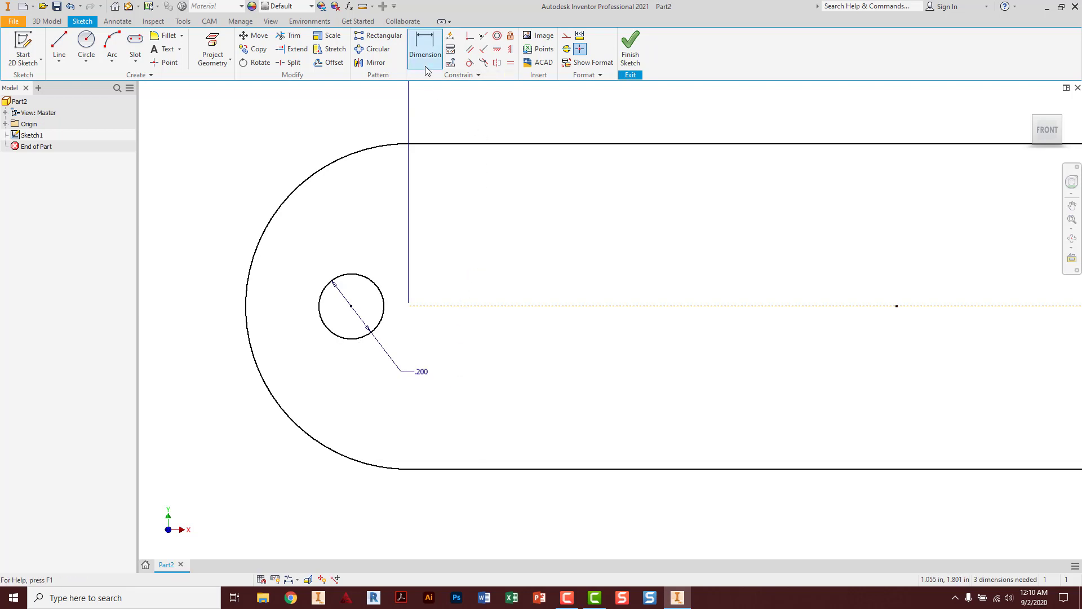
left_click(409, 306)
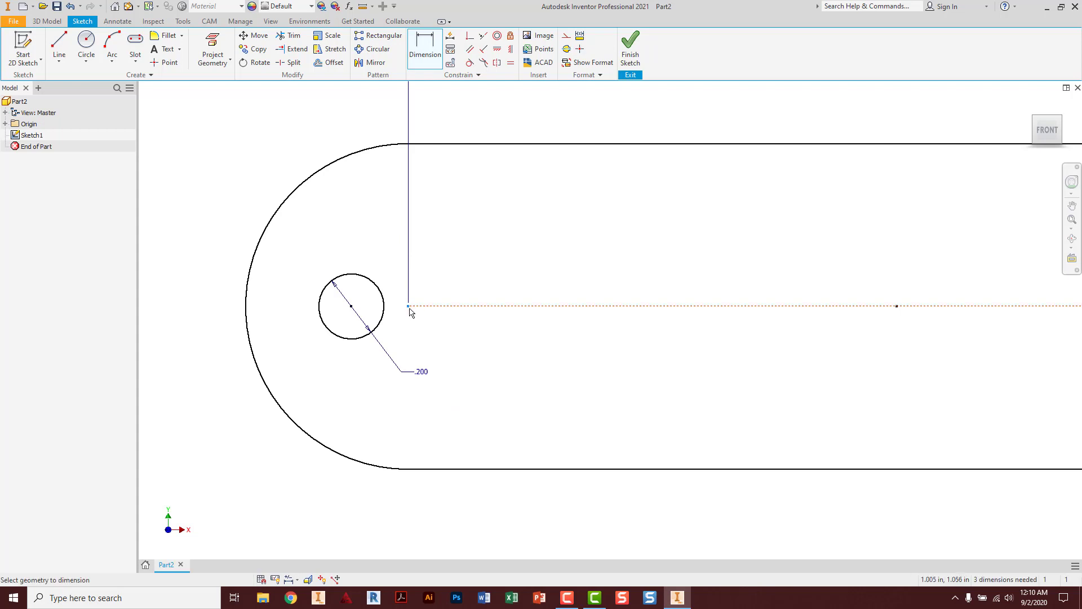
left_click(350, 307)
left_click(378, 204)
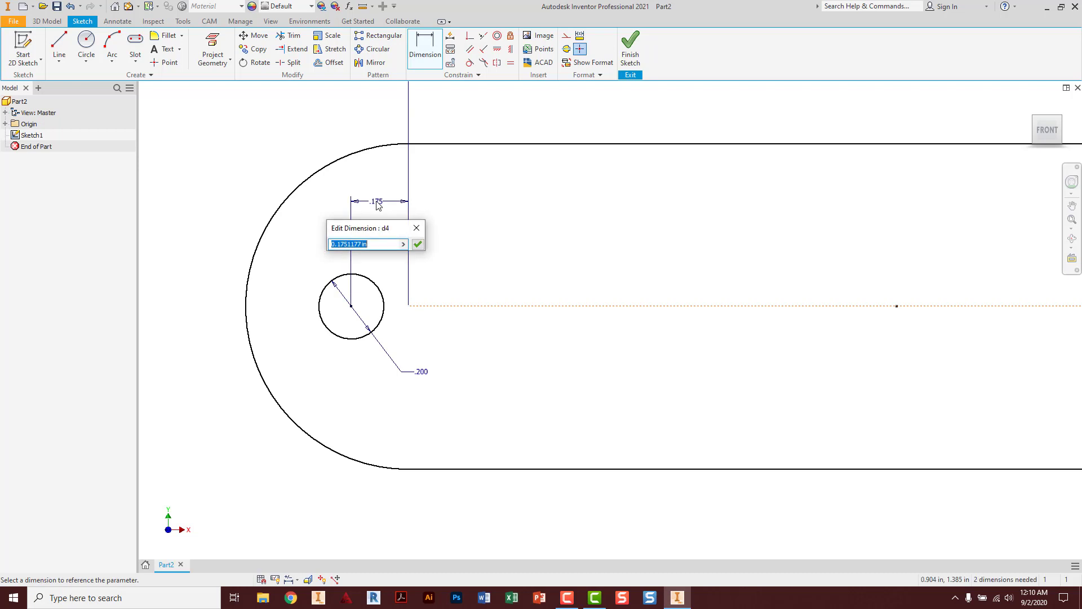
type(".25")
key("Return")
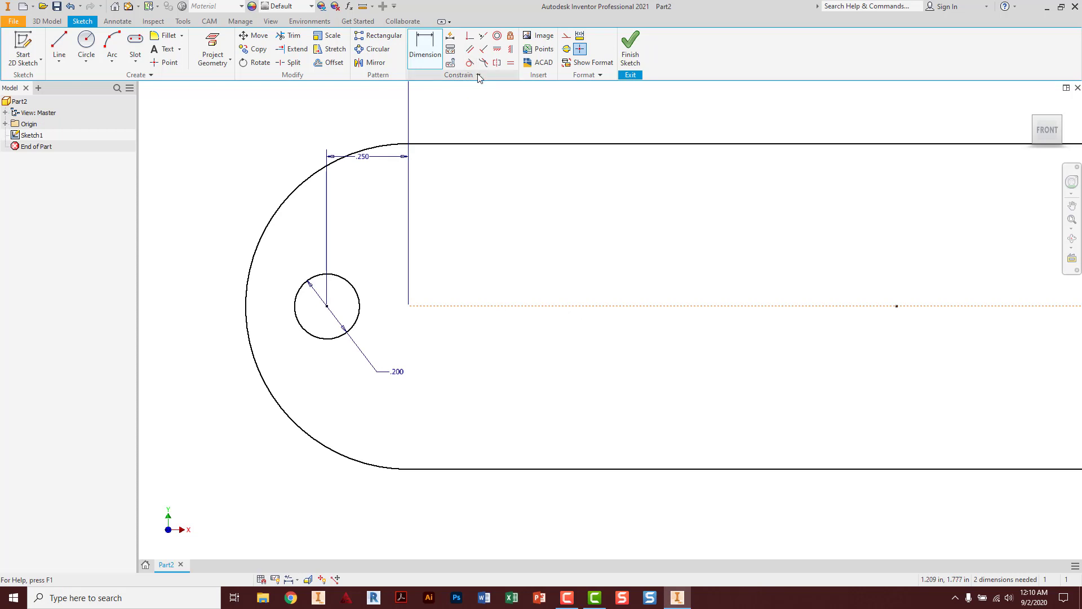
Try to apply a Horizontal constraint to the slot's centerline and between its left arc center and the small circle's center.
left_click(498, 51)
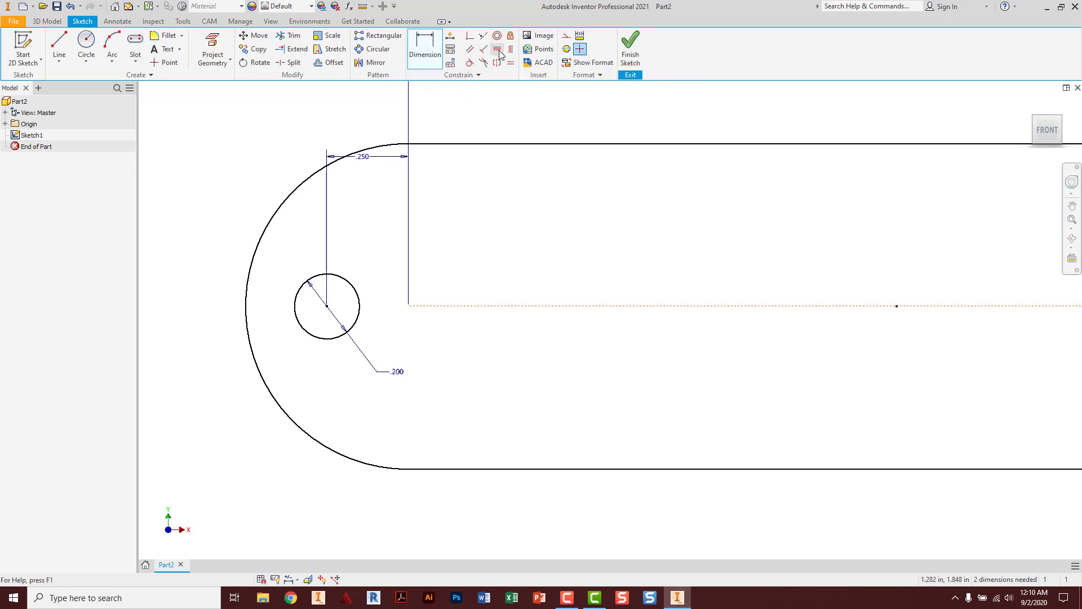
left_click(516, 307)
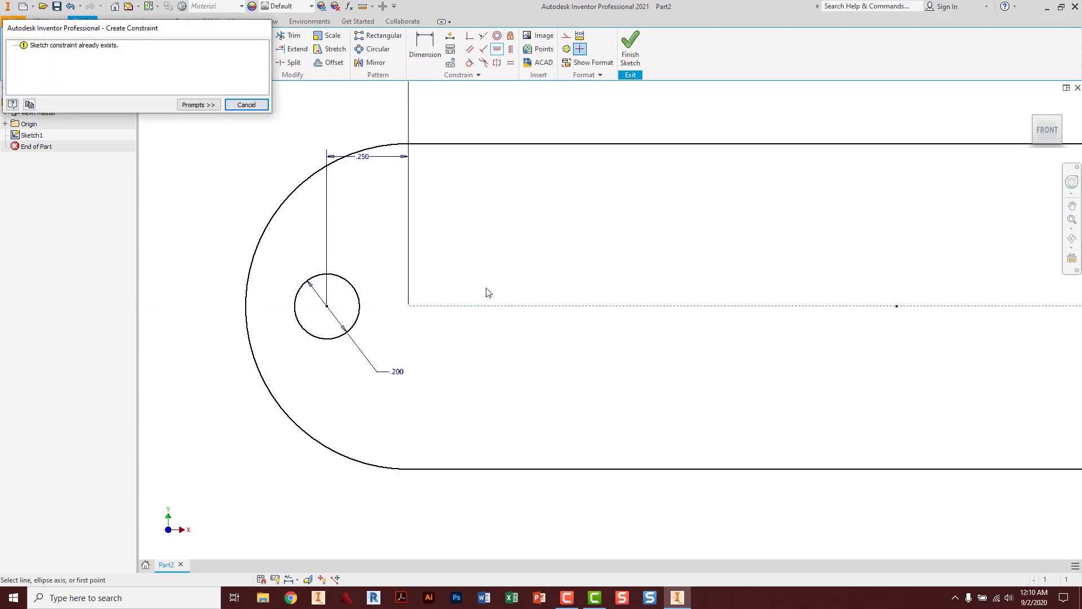
left_click(247, 105)
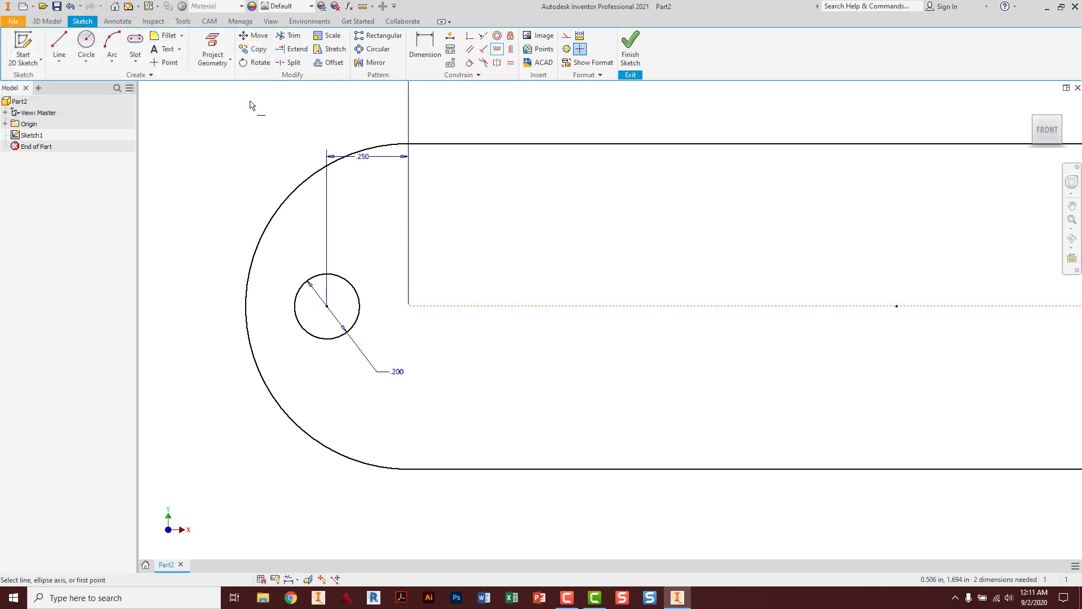
left_click(409, 308)
left_click(330, 311)
key("Escape")
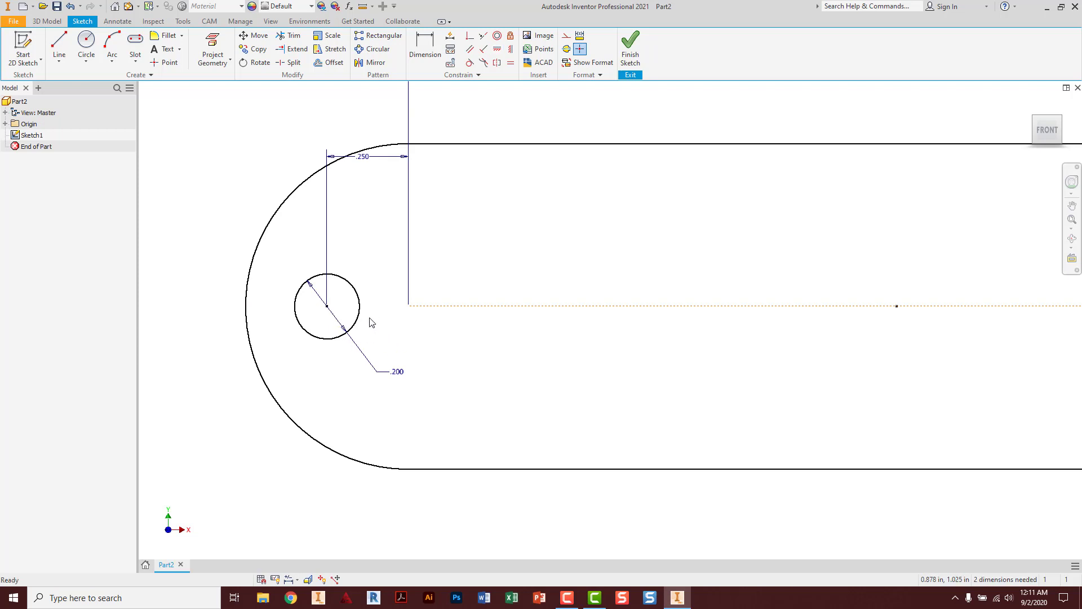
Finish the dimensioned slot sketch and return to 3D modeling.
scroll(371, 322, "up", 2)
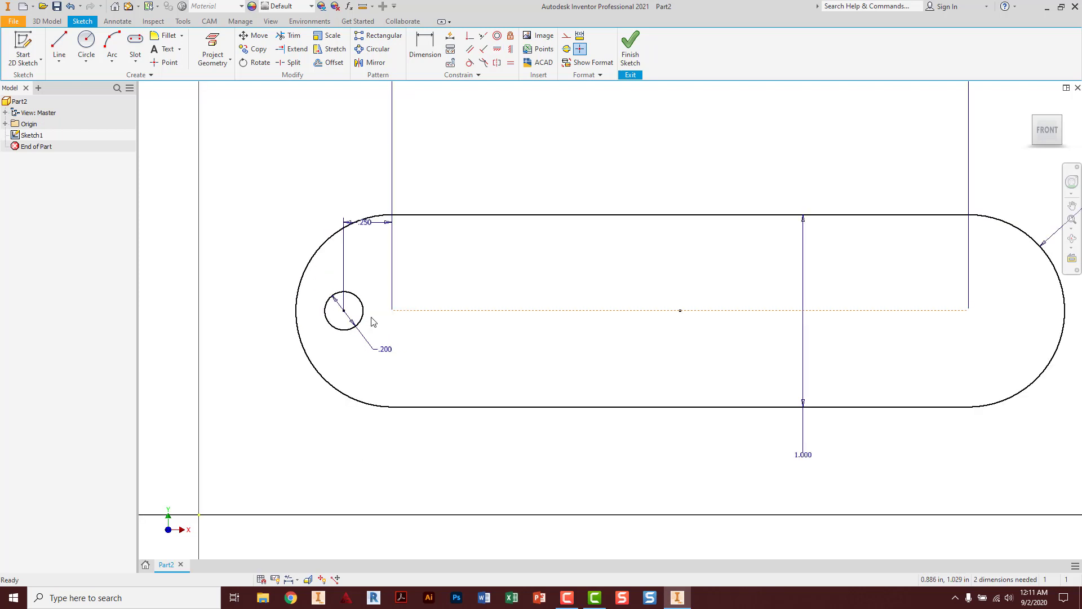
middle_click_drag(594, 355, 550, 358)
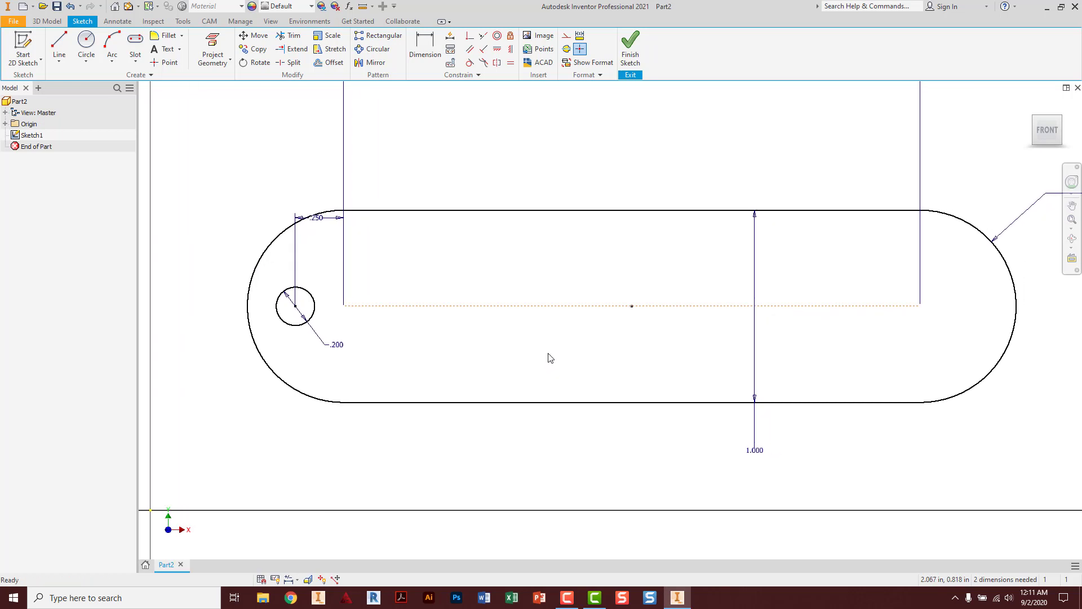
scroll(551, 357, "up", 2)
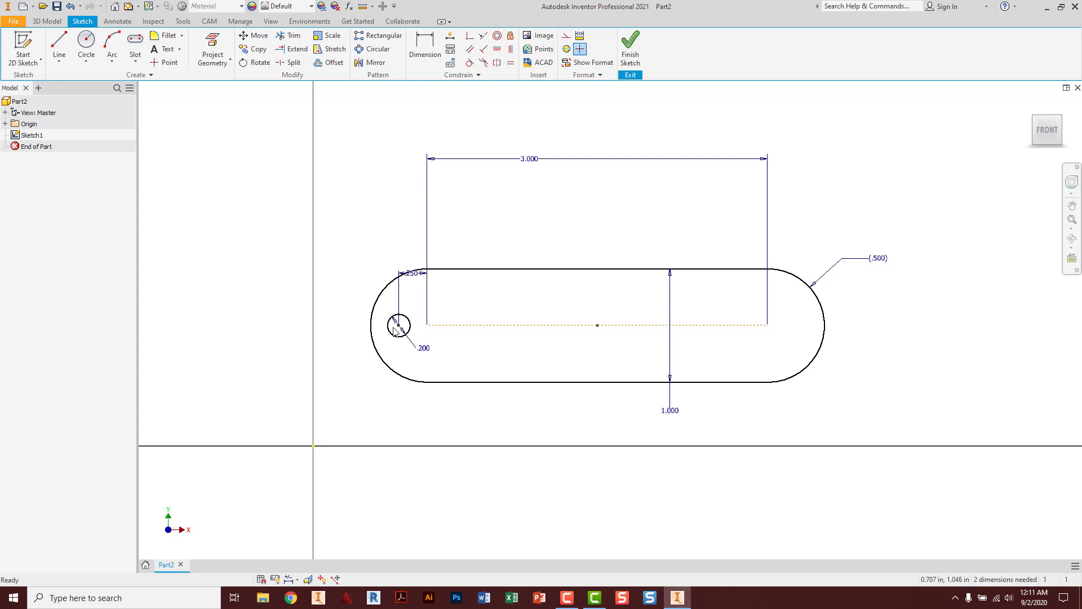
left_click(632, 53)
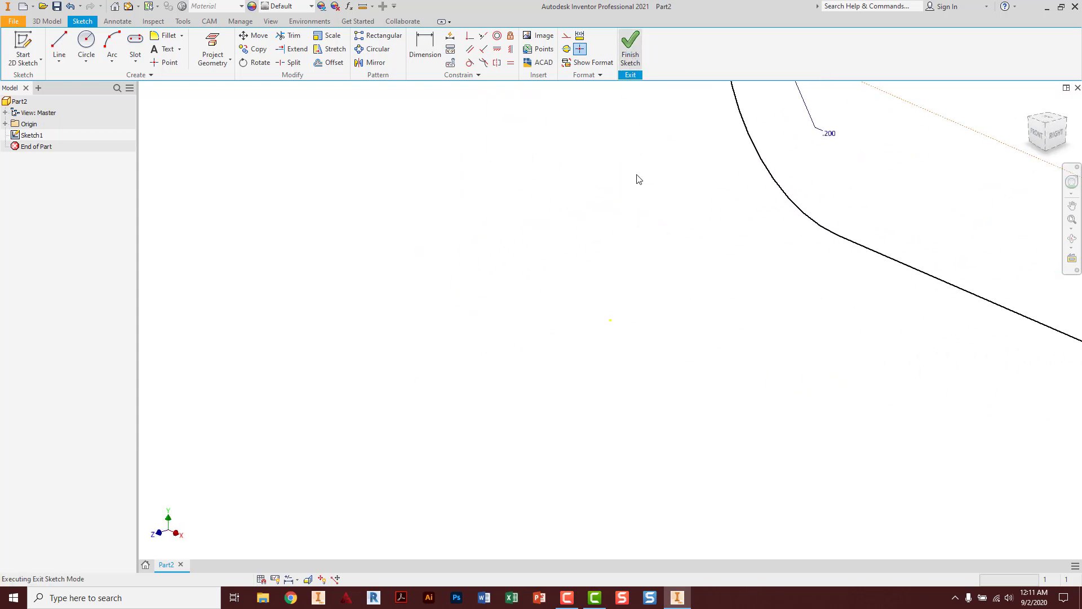
Extrude the slot profile 0.0625 in toward the front, leaving the small circle open as a hole.
mouse_move(732, 309)
middle_mouse_down()
mouse_move(576, 345)
mouse_move(445, 403)
middle_mouse_up()
scroll(476, 416, "up", 2)
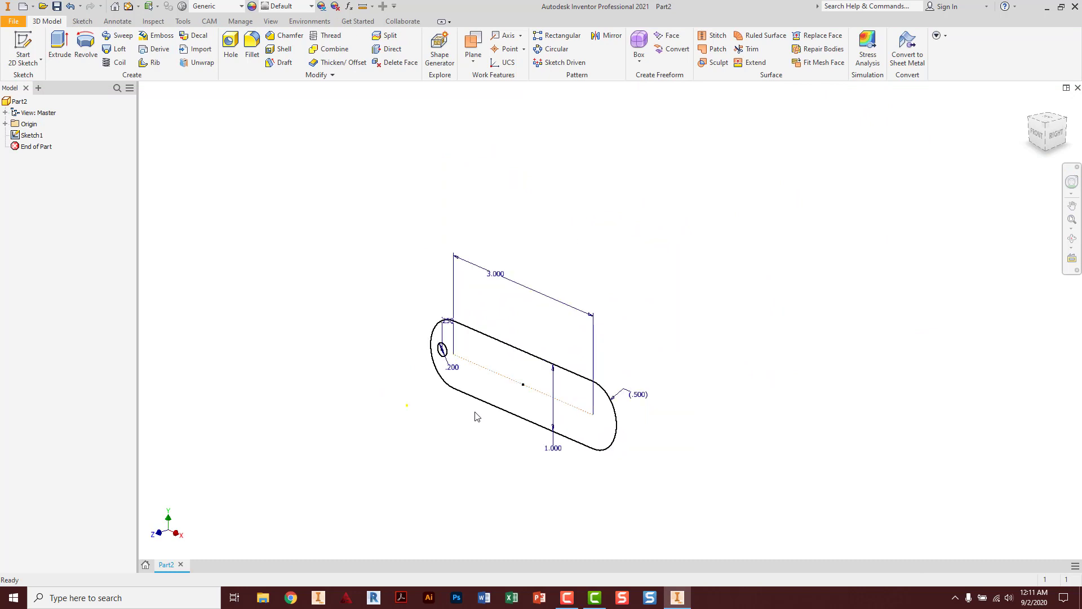
mouse_move(476, 415)
middle_mouse_down()
mouse_move(498, 372)
mouse_move(472, 385)
middle_mouse_up()
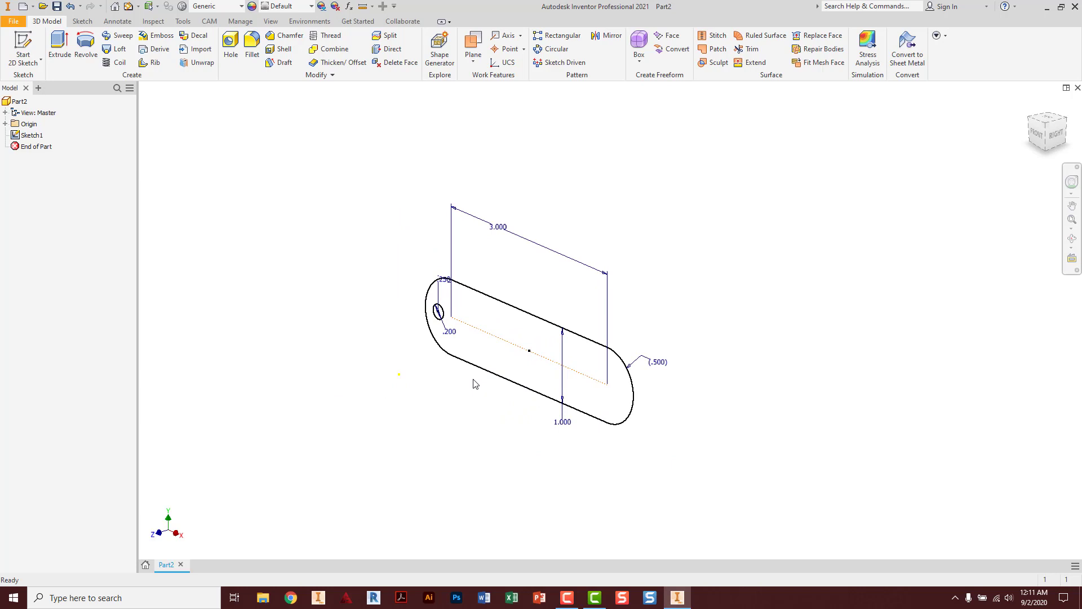
middle_click_drag(475, 383, 454, 389)
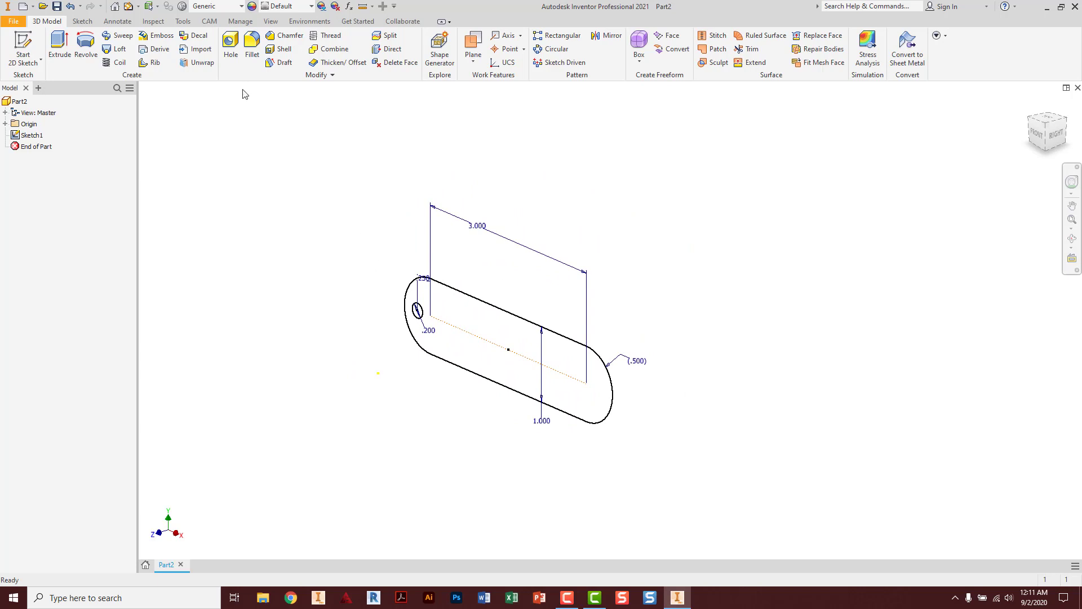
left_click(60, 55)
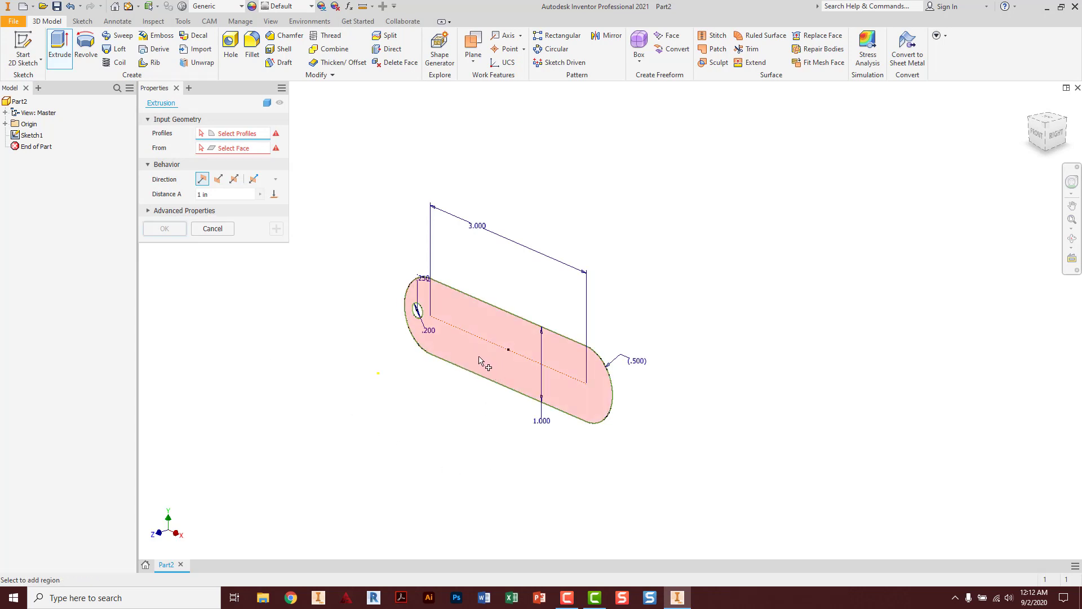
left_click(480, 361)
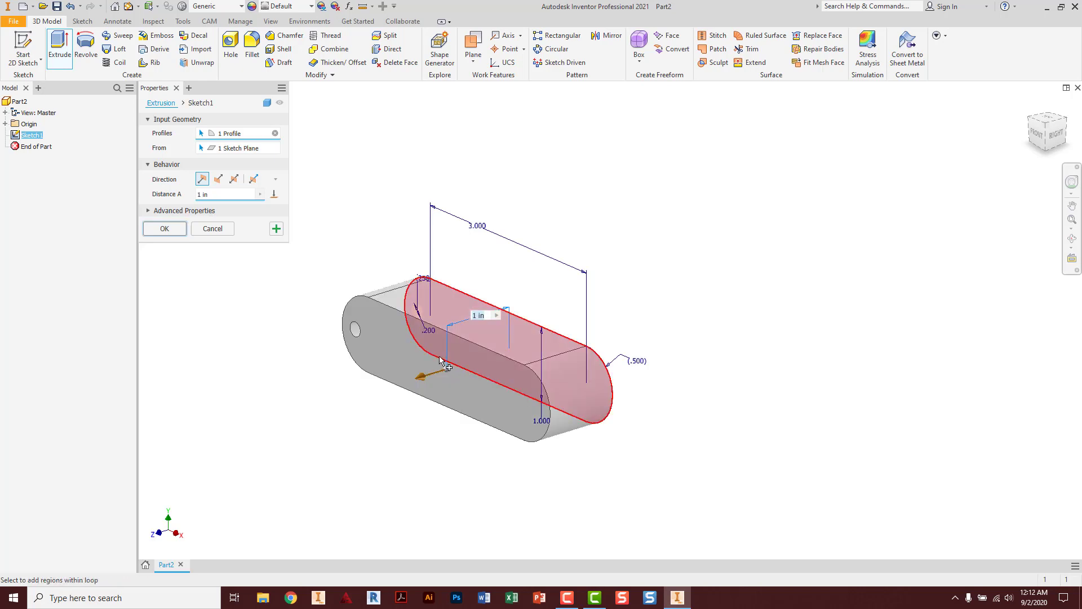
left_click(243, 195)
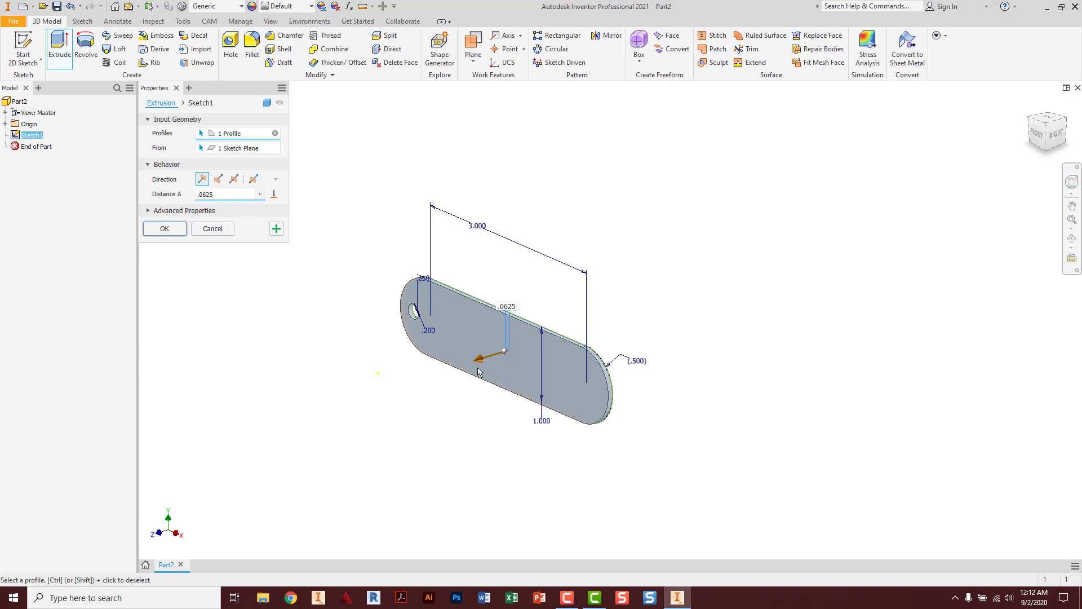
left_click(170, 233)
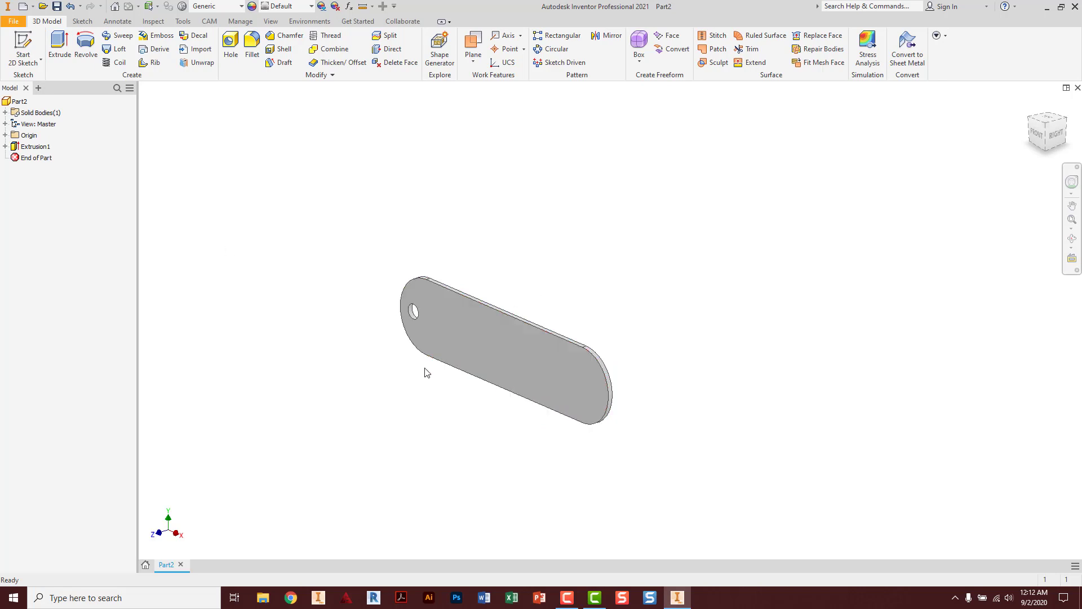
Start a new 2D sketch on the front face of the extruded tag.
left_click(486, 341)
left_click(492, 344)
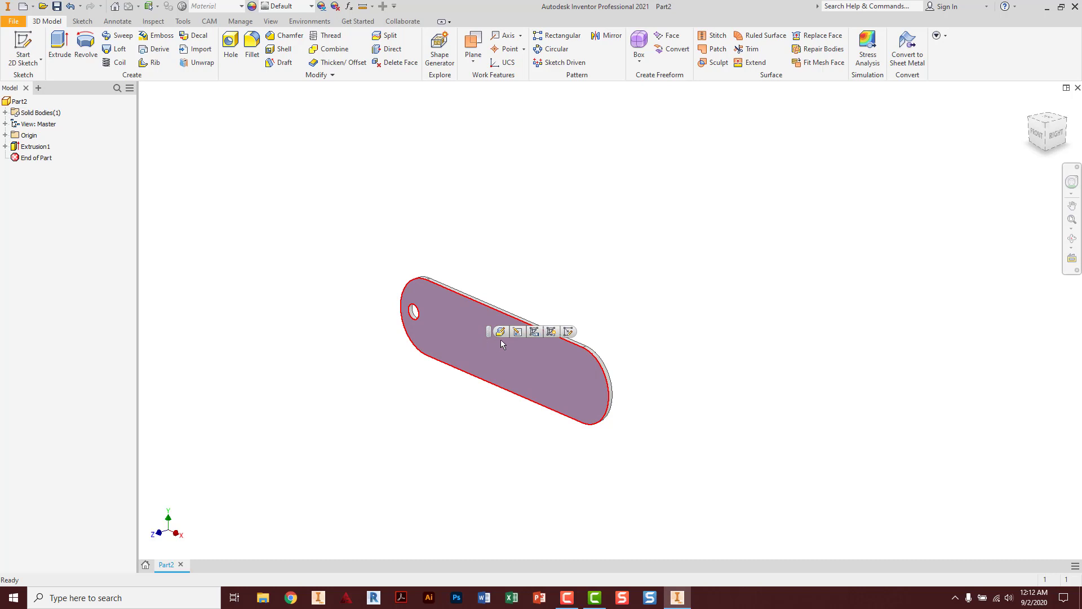
left_click(568, 332)
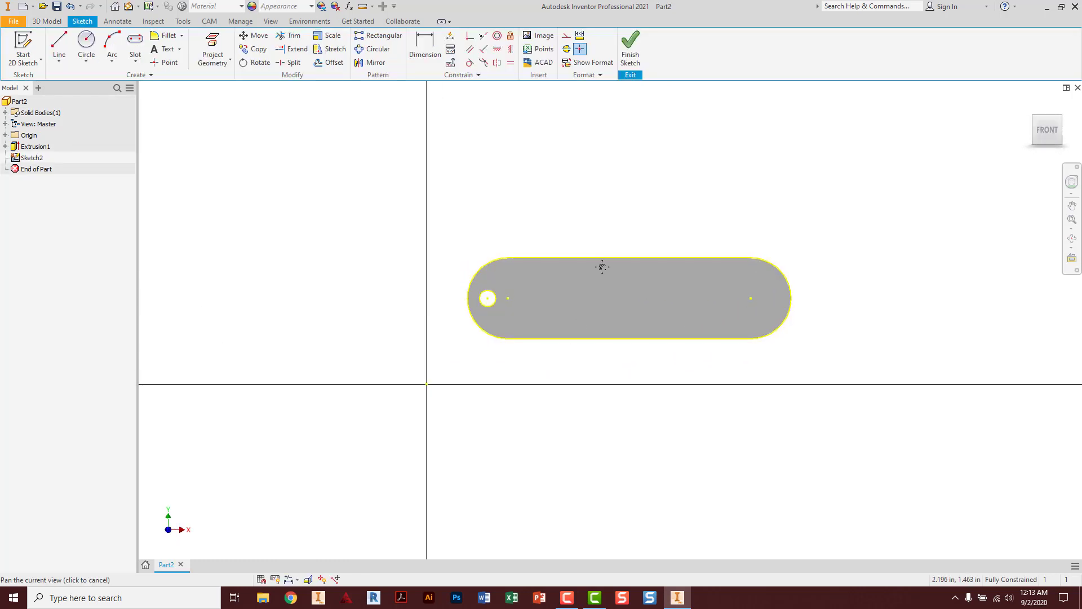
Place a sketch text on the tag's face just right of the hole and enter the surname in capitals.
mouse_move(601, 263)
middle_mouse_down()
mouse_move(495, 266)
mouse_move(478, 280)
middle_mouse_up()
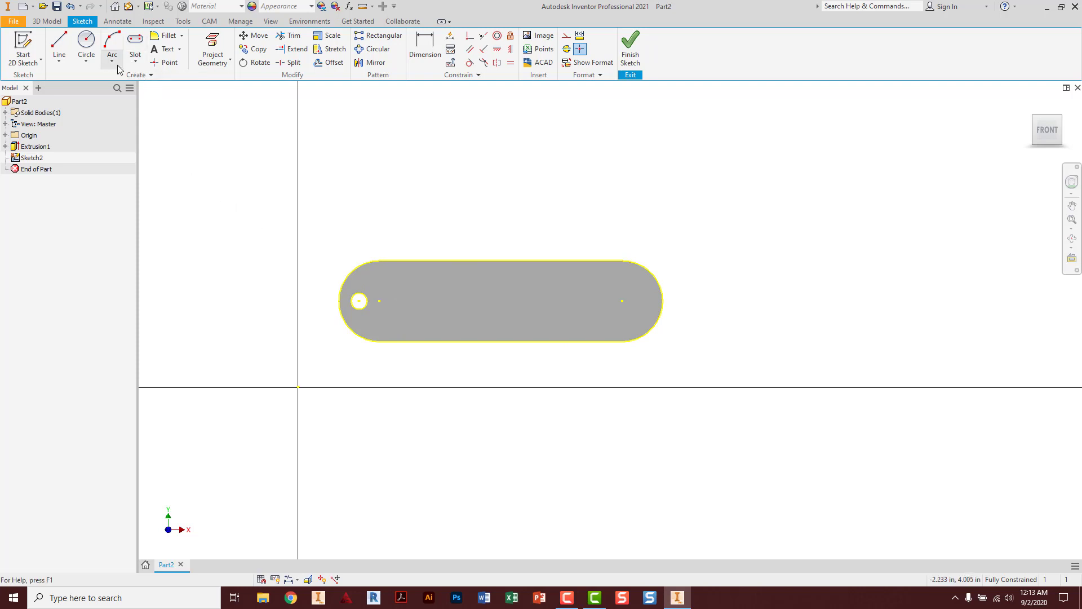
left_click(162, 49)
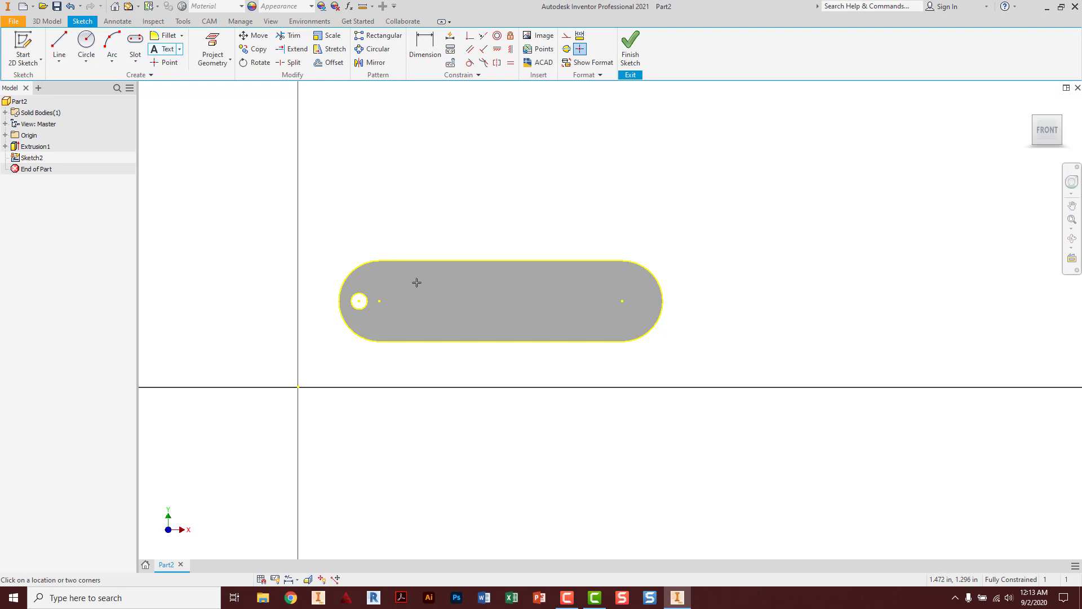
left_click(397, 303)
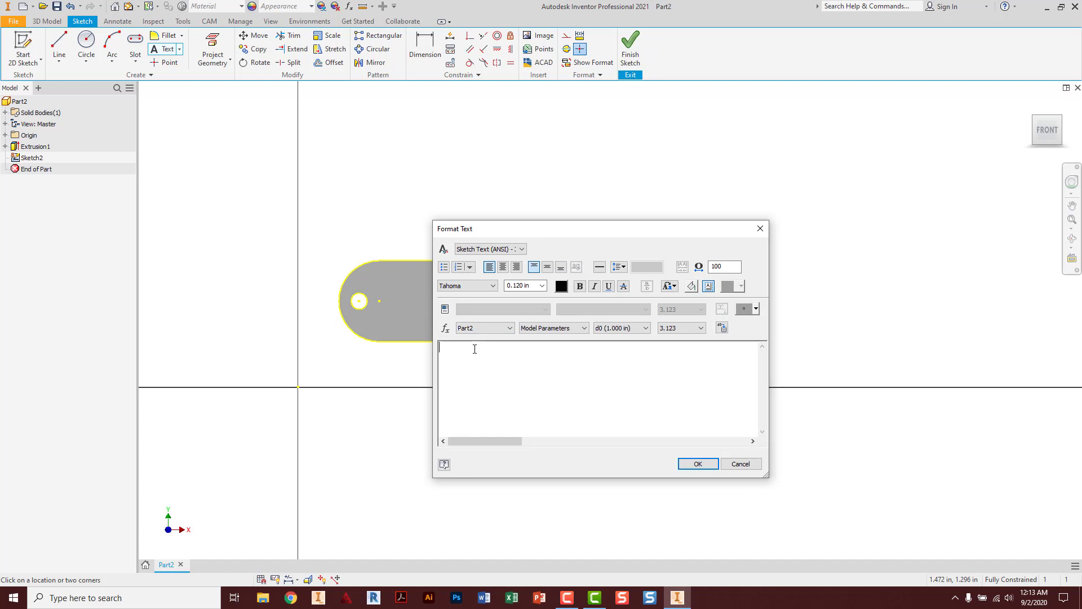
type("JANOTA")
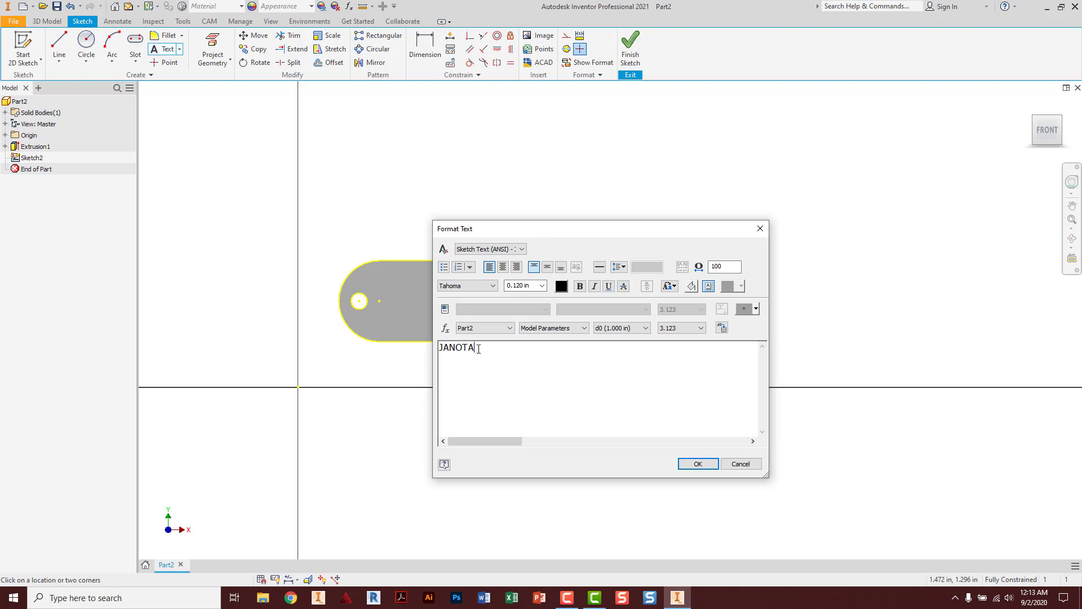
Set the height of the whole surname text to 0.5 in.
left_click_drag(479, 349, 414, 350)
left_click(542, 286)
left_click(533, 287)
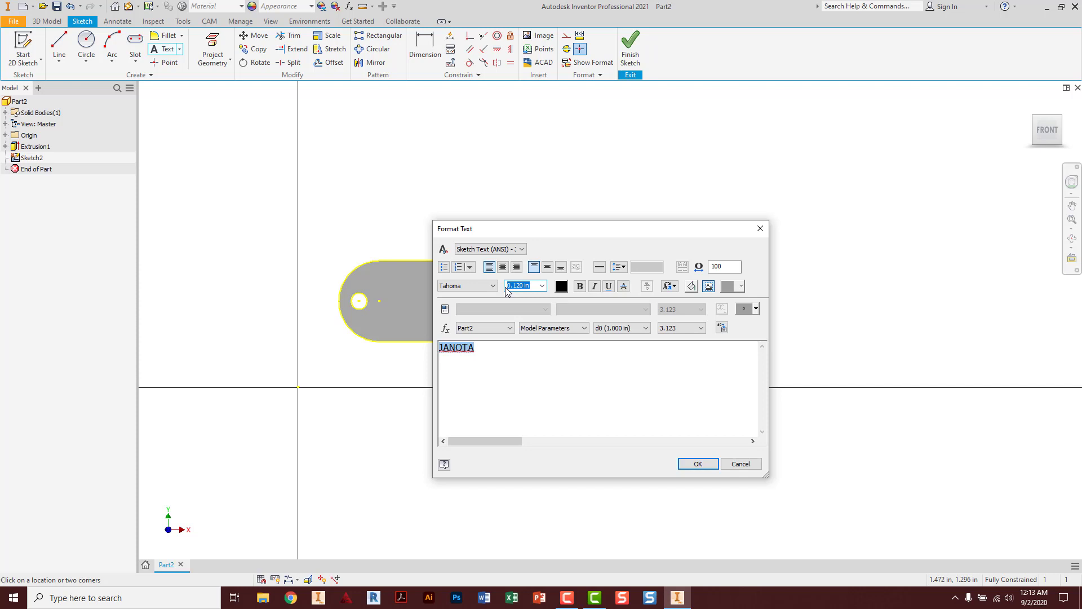
key("BackSpace")
Change the font of the selected surname text to Arial Black.
left_click(493, 286)
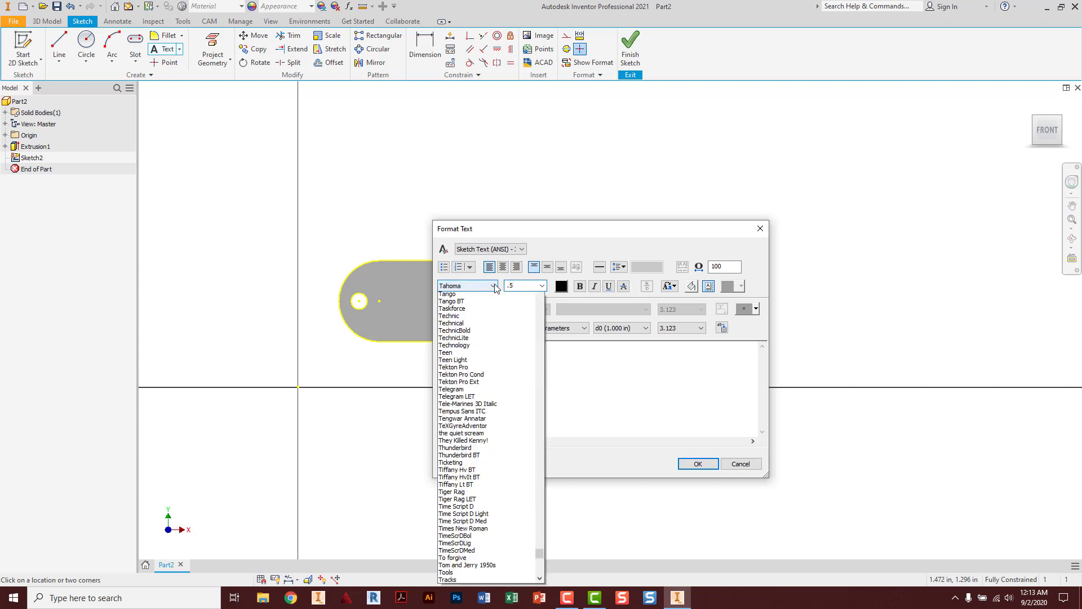
scroll(493, 310, "up", 11)
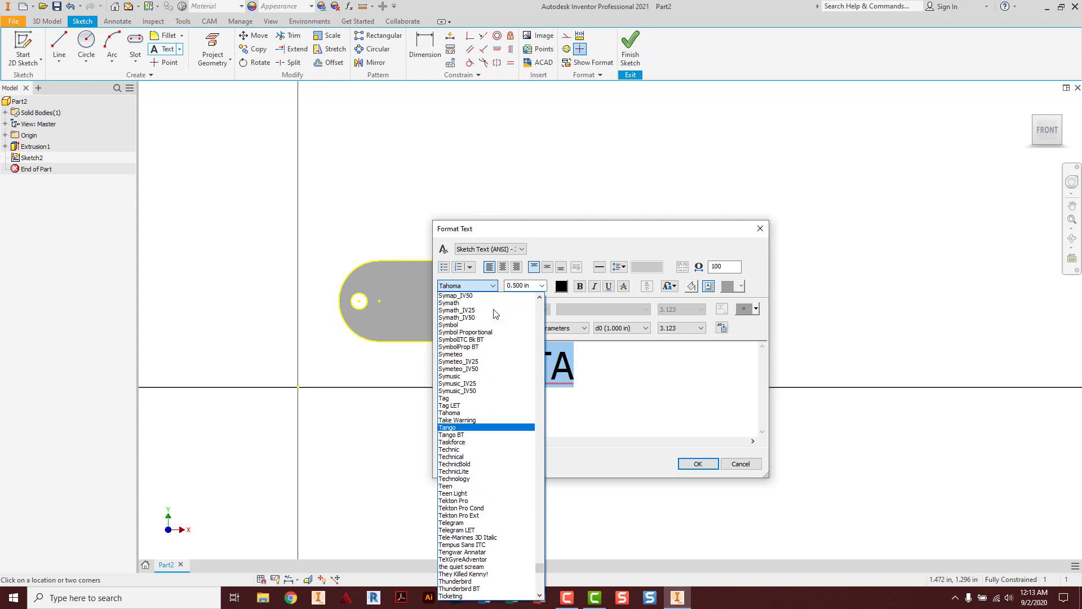
key("a")
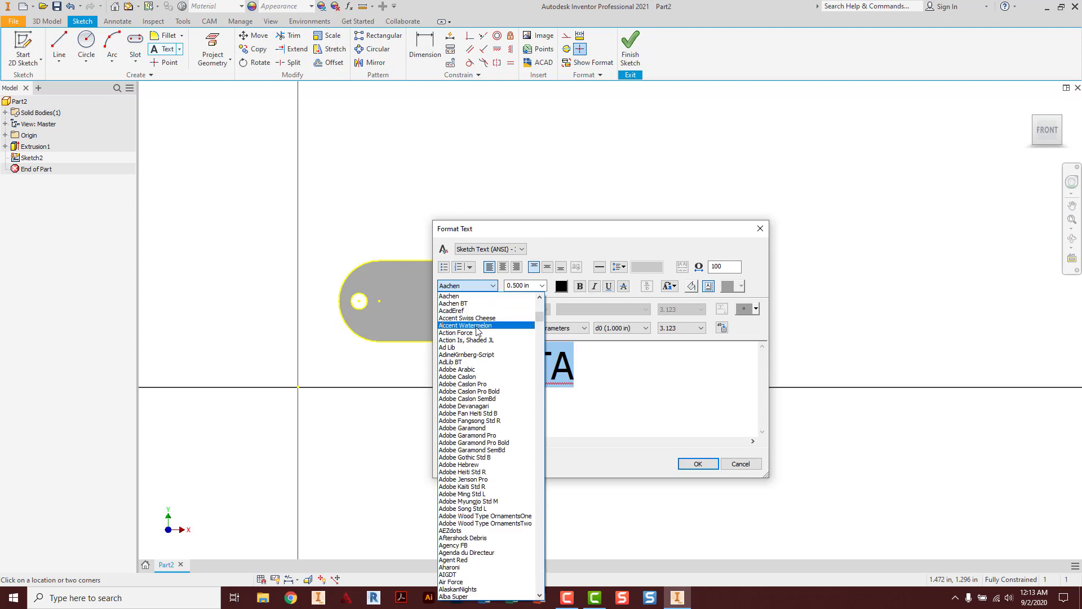
scroll(477, 330, "down", 8)
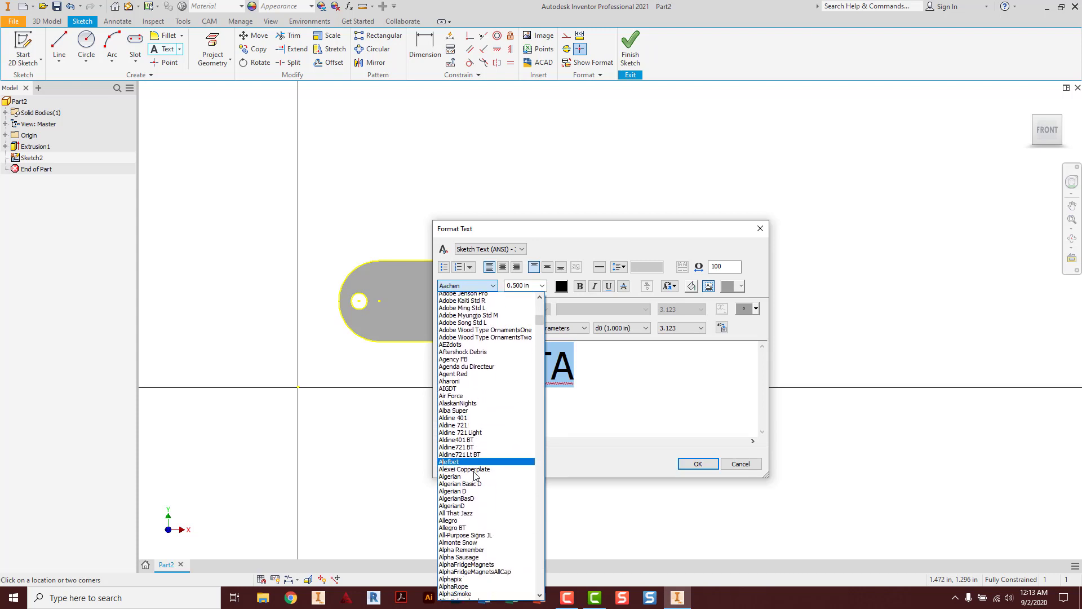
scroll(473, 476, "down", 8)
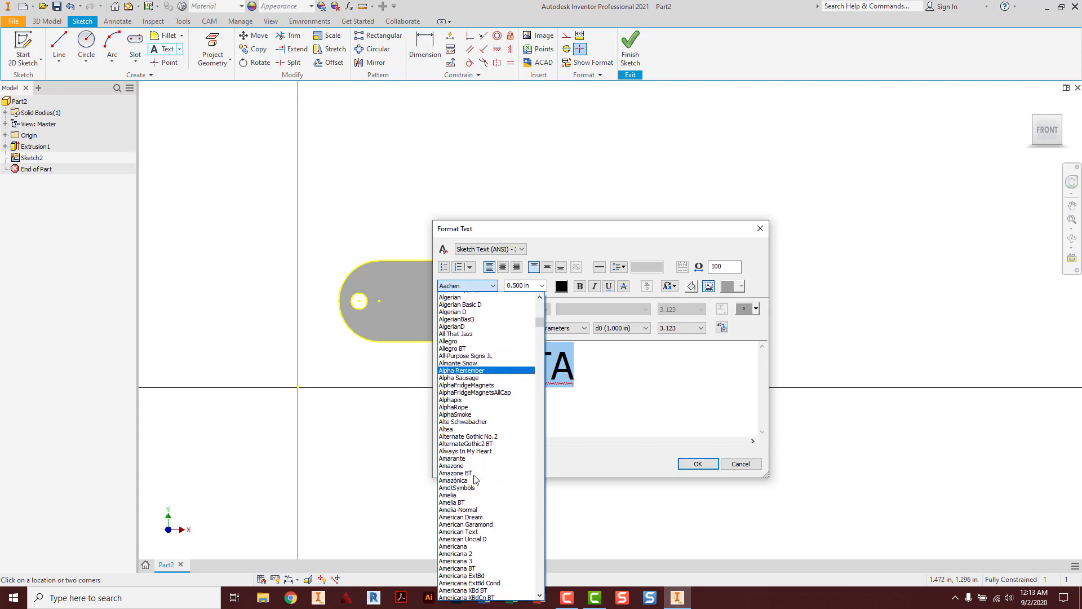
scroll(474, 479, "down", 10)
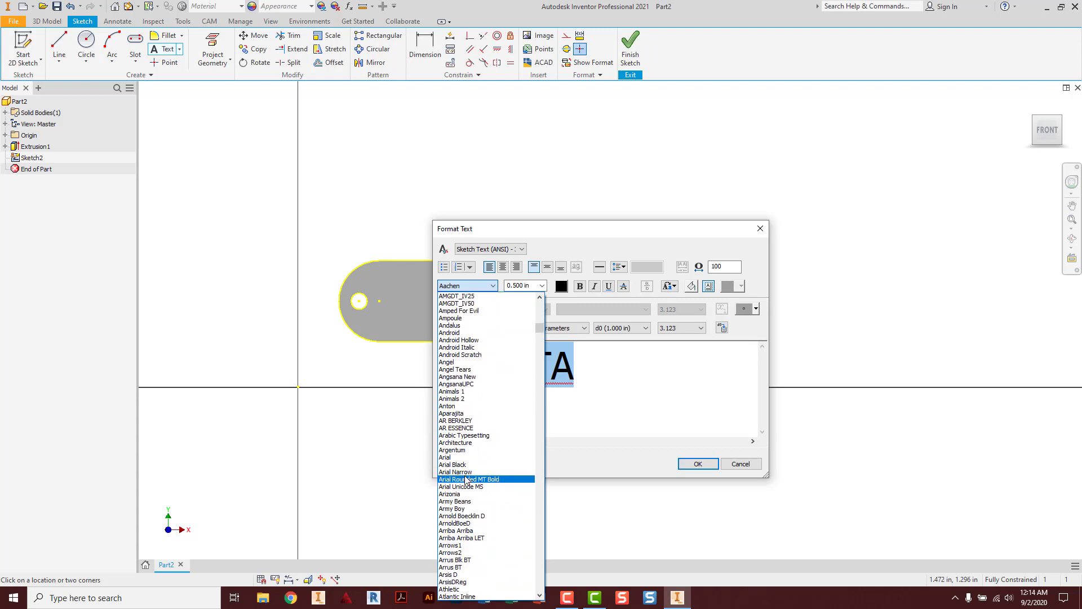
left_click(463, 466)
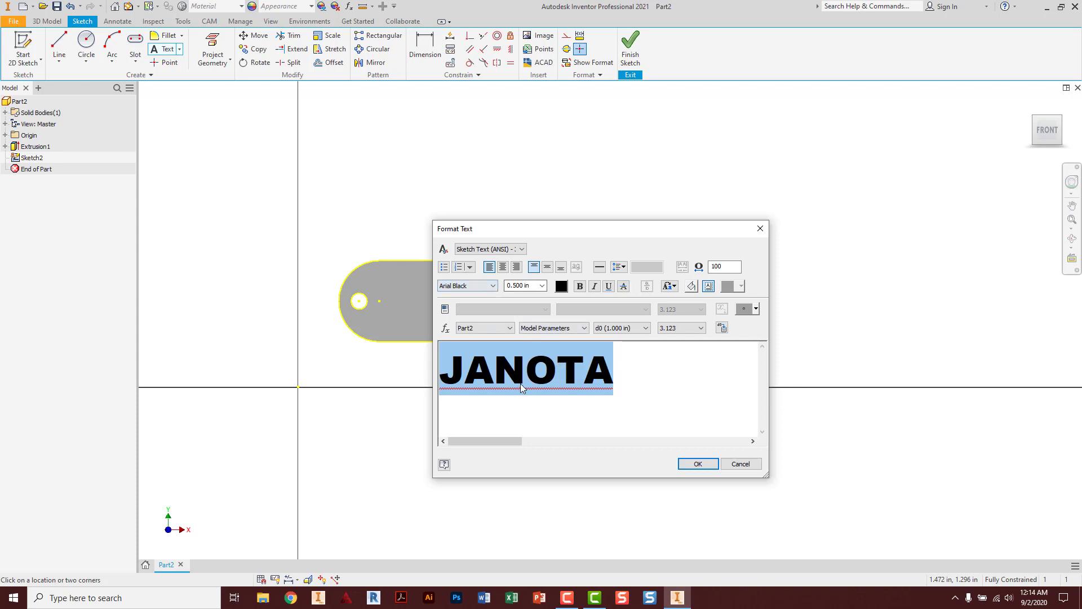
Look through the font list, keep Arial Black, and place the formatted surname text in the sketch.
left_click(495, 287)
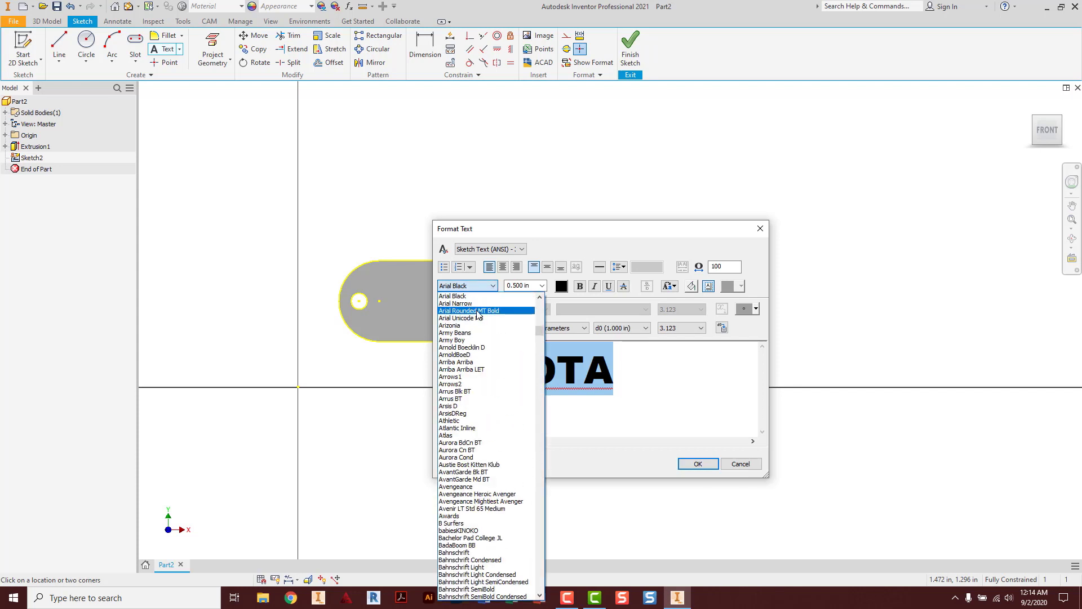
scroll(476, 313, "up", 1)
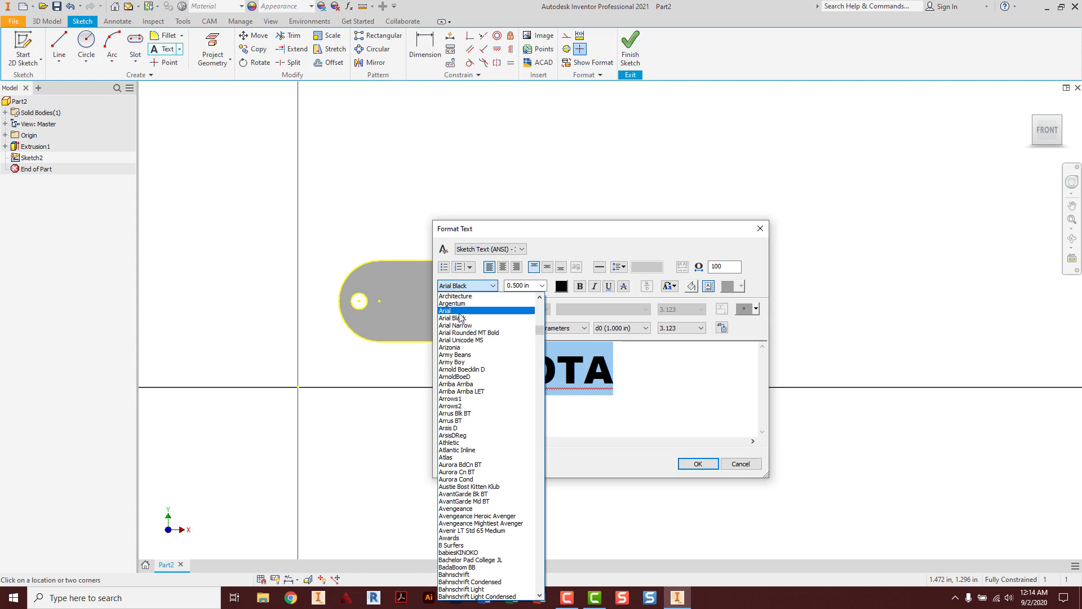
left_click(494, 285)
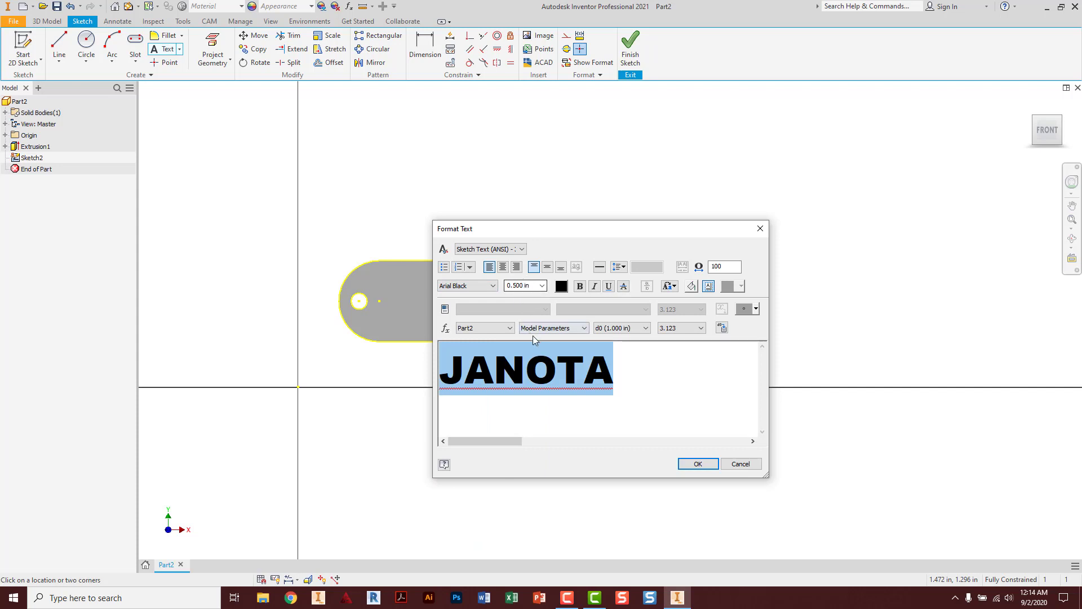
left_click(697, 465)
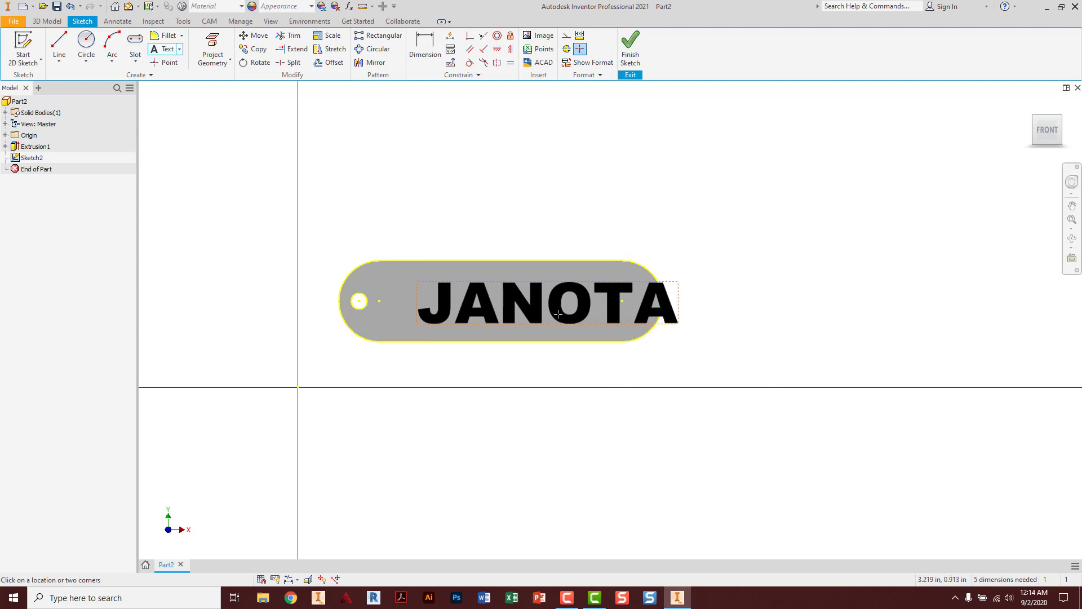
key("Escape")
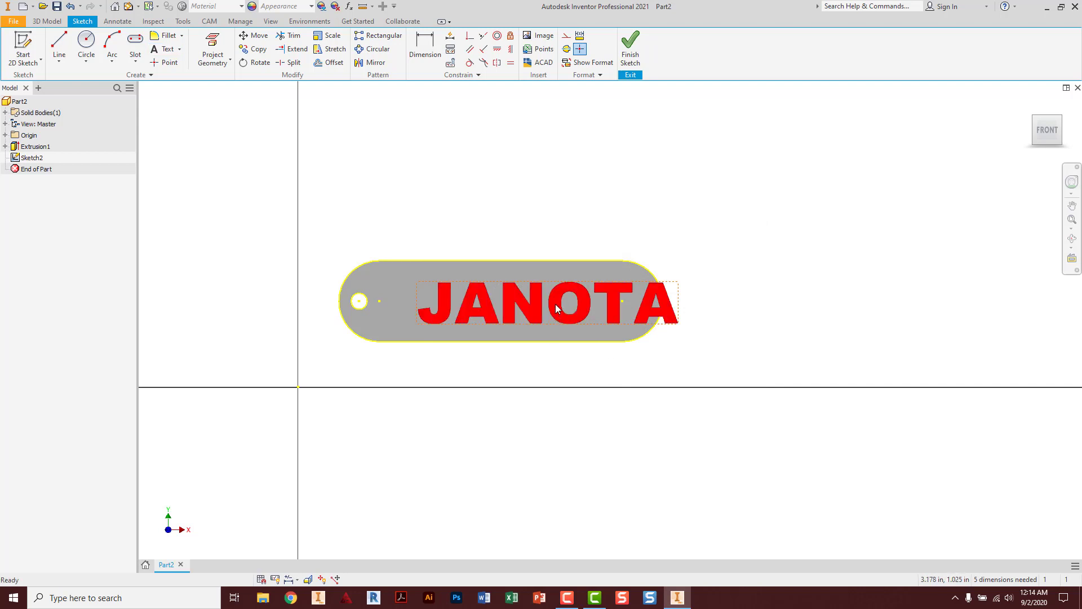
Move the surname text so it sits centred on the tag's face between the hole and the rounded far end.
mouse_move(556, 309)
left_mouse_down()
mouse_move(511, 307)
mouse_move(571, 307)
left_mouse_up()
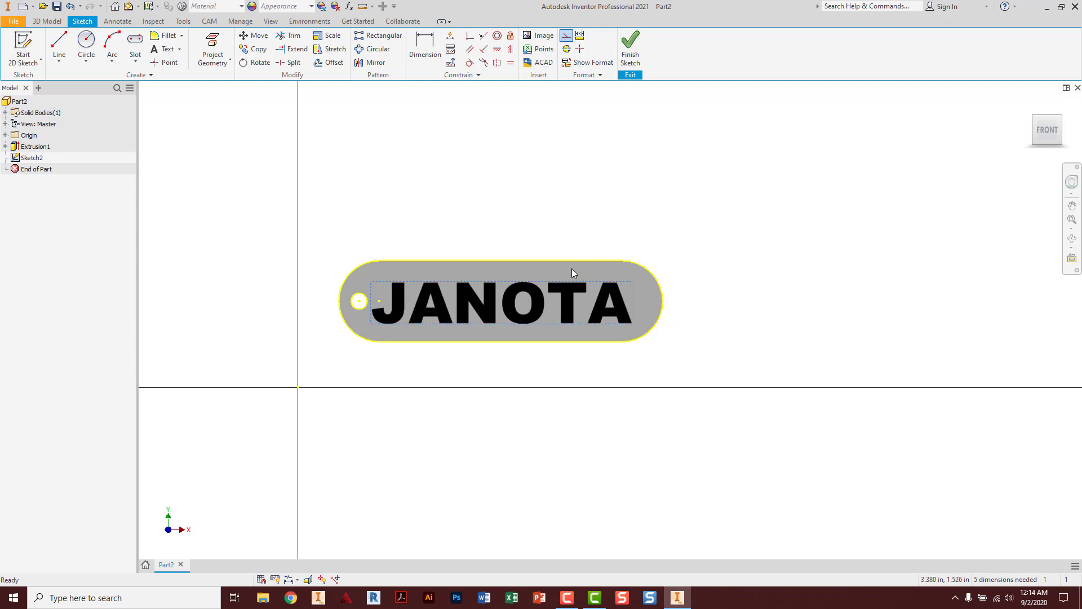
left_click_drag(567, 299, 568, 296)
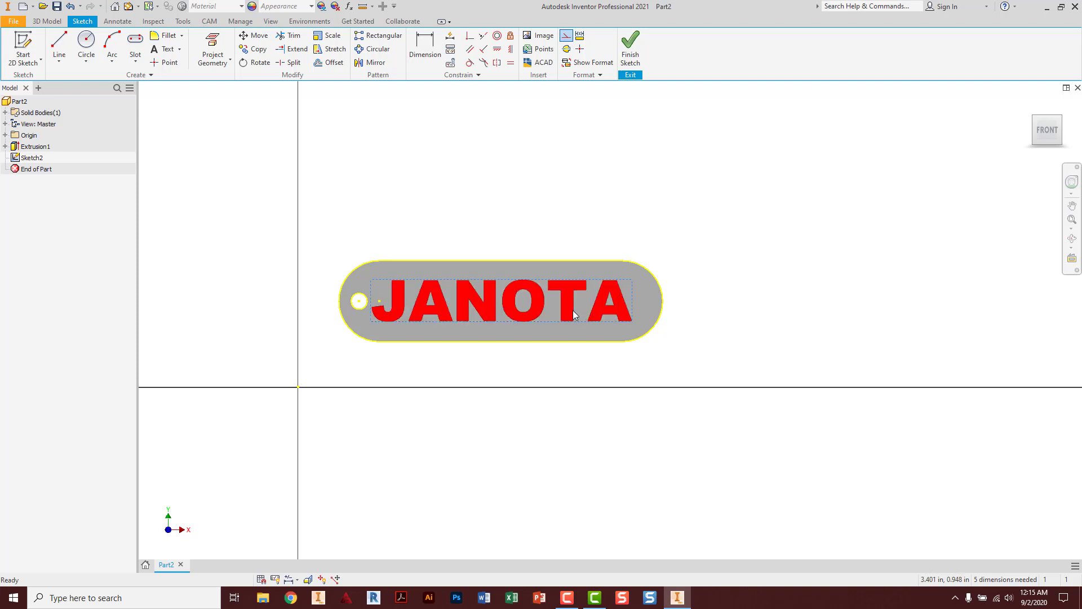
left_click_drag(569, 310, 578, 316)
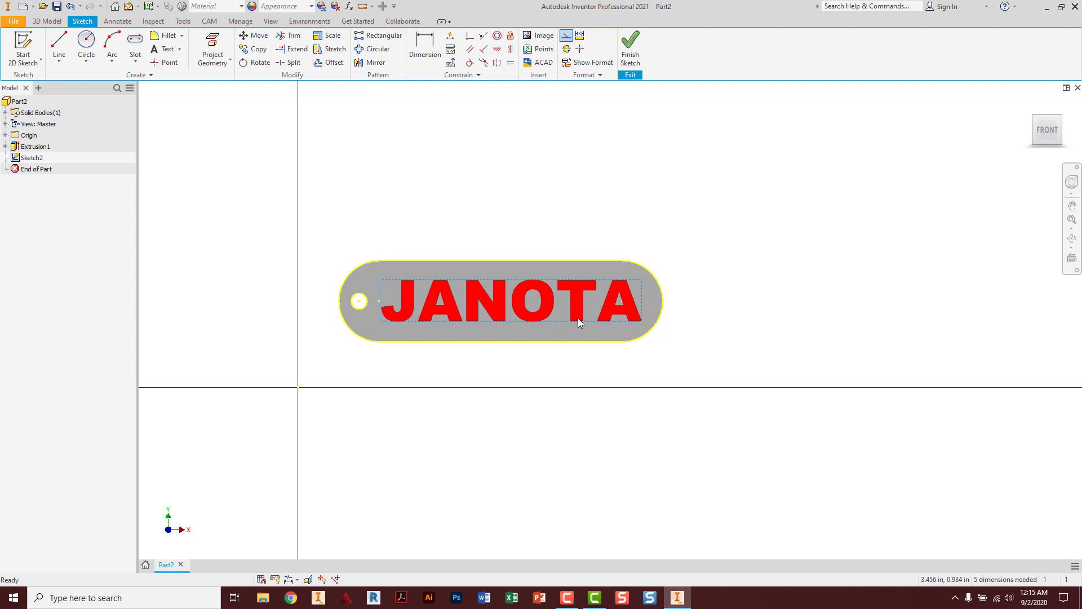
left_click(578, 360)
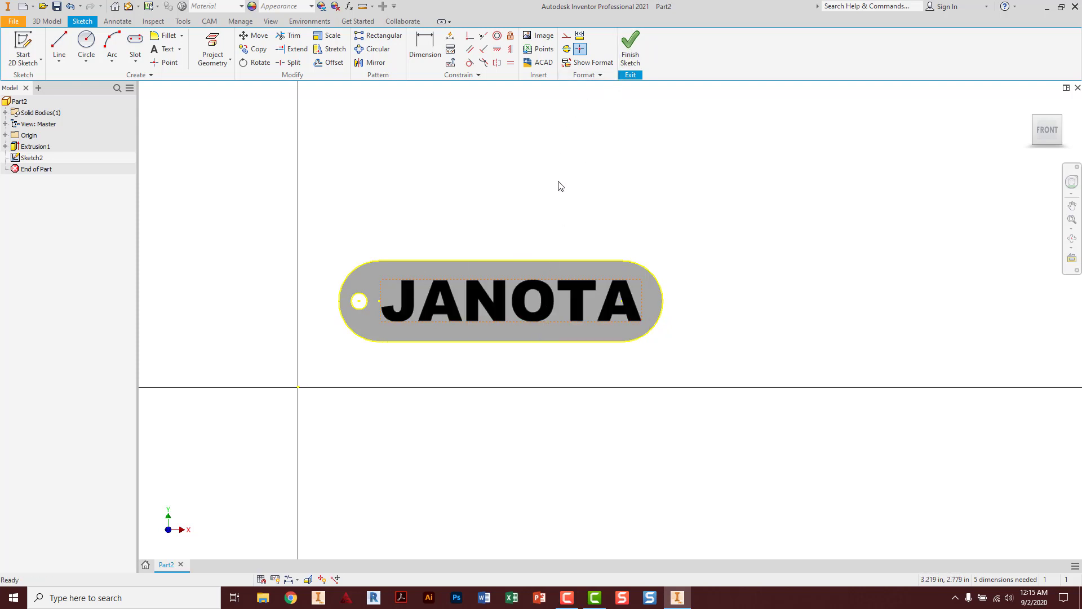
Finish the sketch and extrude the surname text 0.0625 in outward from the tag's face, joined to the body.
left_click(628, 62)
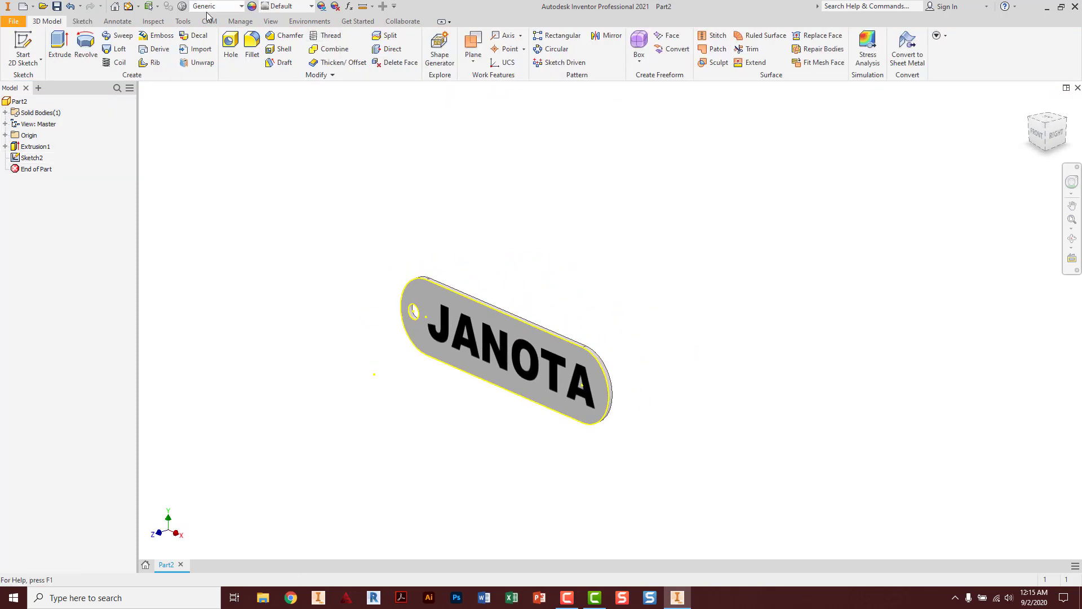
left_click(58, 40)
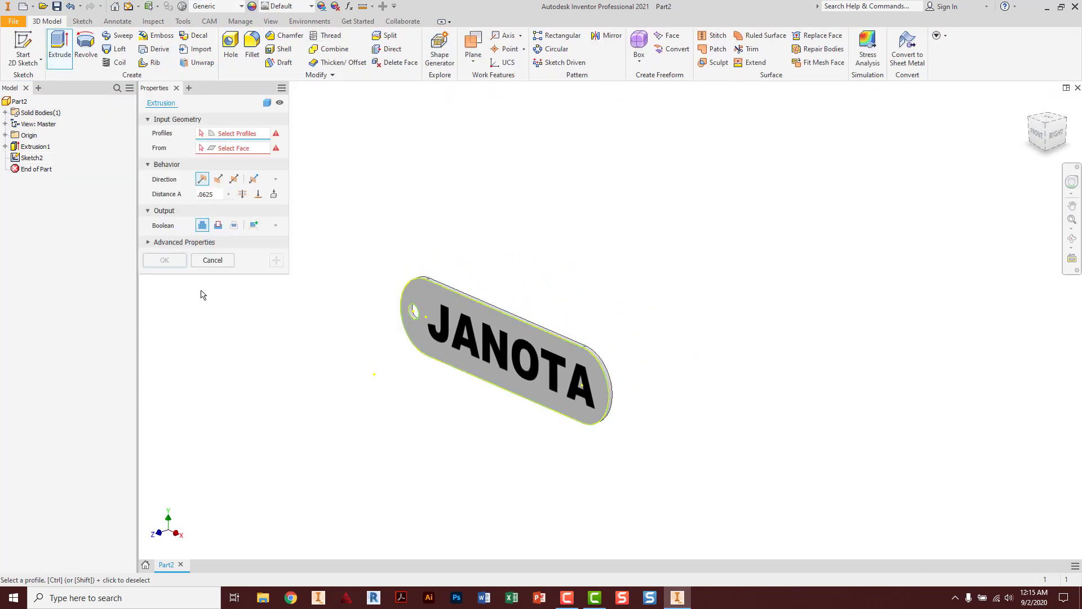
left_click(446, 327)
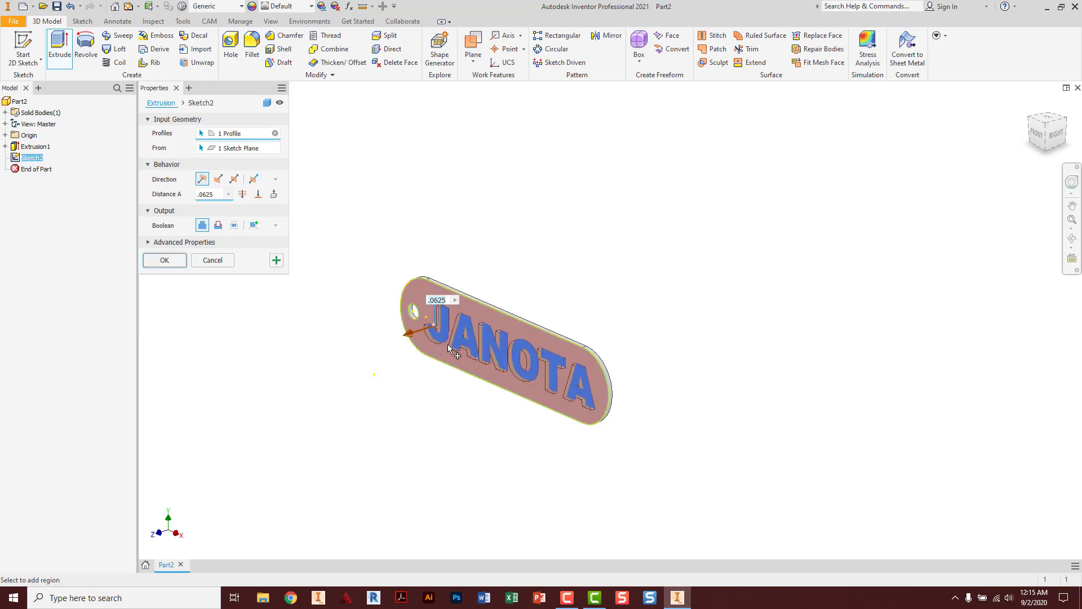
scroll(448, 343, "down", 3)
scroll(447, 344, "down", 3)
scroll(447, 344, "up", 3)
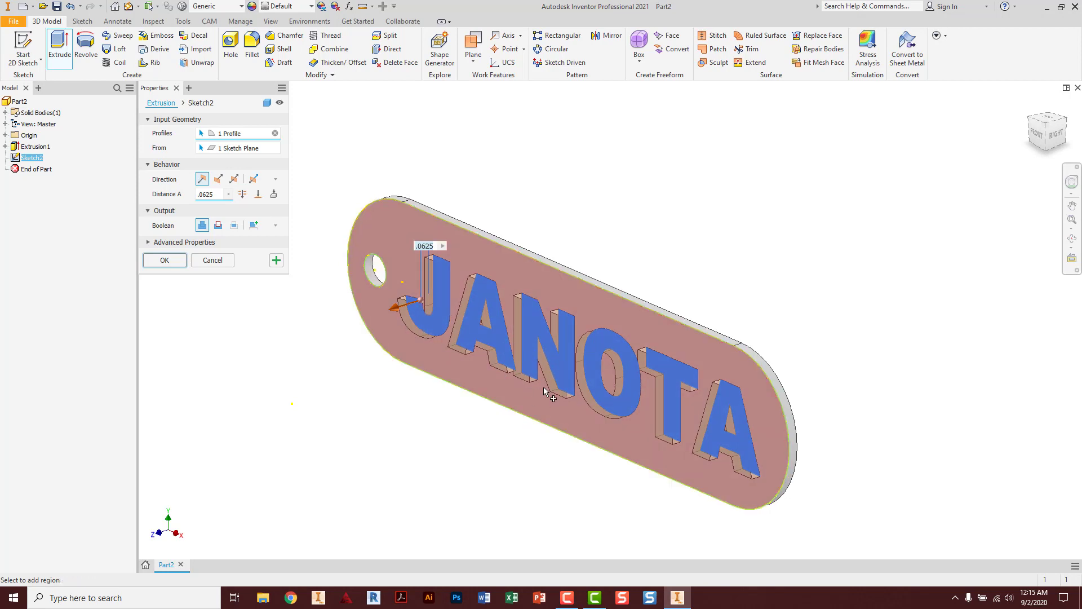
key("F4")
left_click_drag(592, 383, 691, 333)
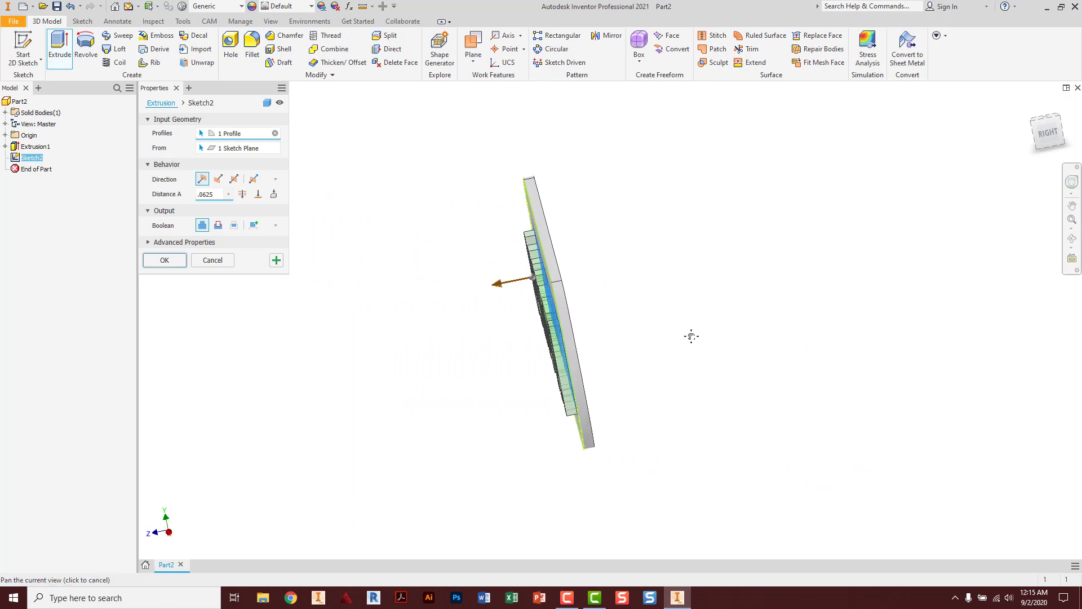
mouse_move(618, 362)
left_mouse_down()
mouse_move(643, 353)
mouse_move(605, 348)
left_mouse_up()
key("Escape")
scroll(530, 260, "up", 5)
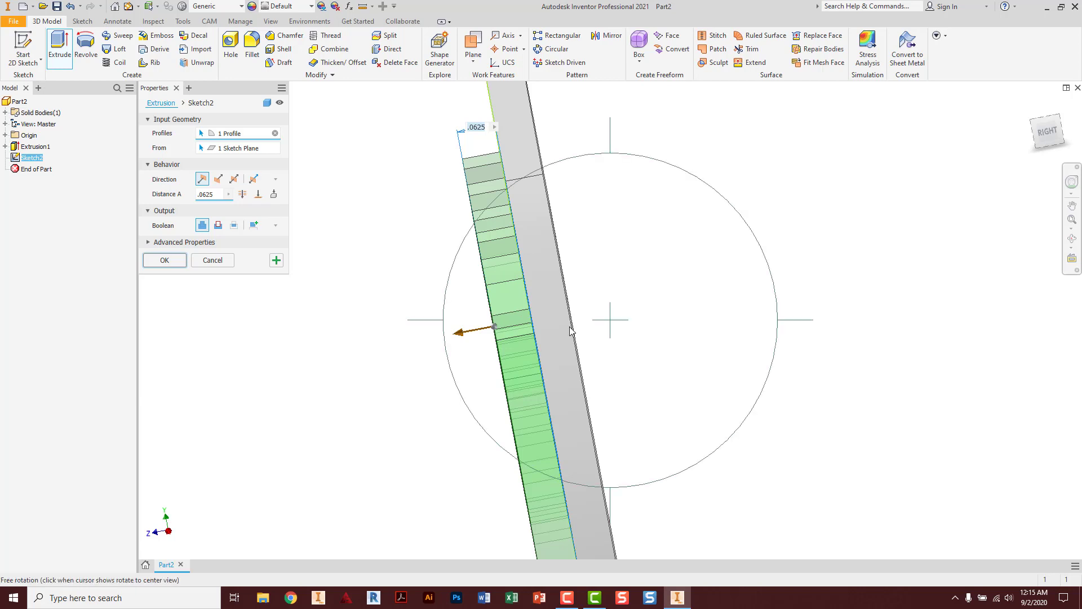
scroll(571, 335, "down", 5)
middle_click_drag(570, 339, 679, 369, "shift")
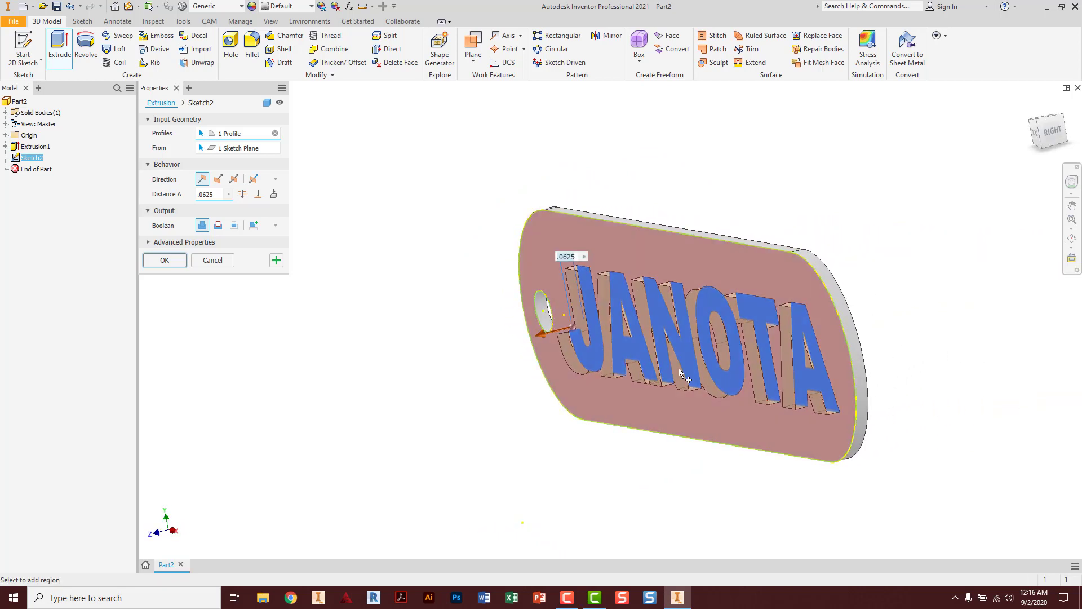
mouse_move(732, 421)
middle_mouse_down("shift")
mouse_move(603, 379)
mouse_move(592, 391)
mouse_move(647, 415)
mouse_move(660, 397)
middle_mouse_up("shift")
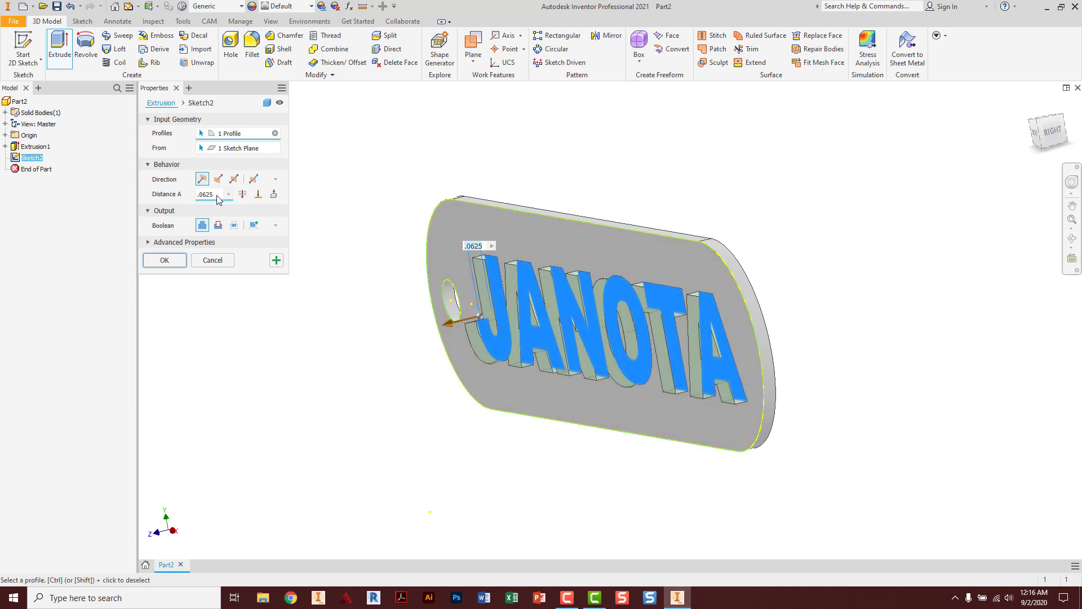
left_click(172, 265)
key("F4")
left_click_drag(573, 411, 652, 430)
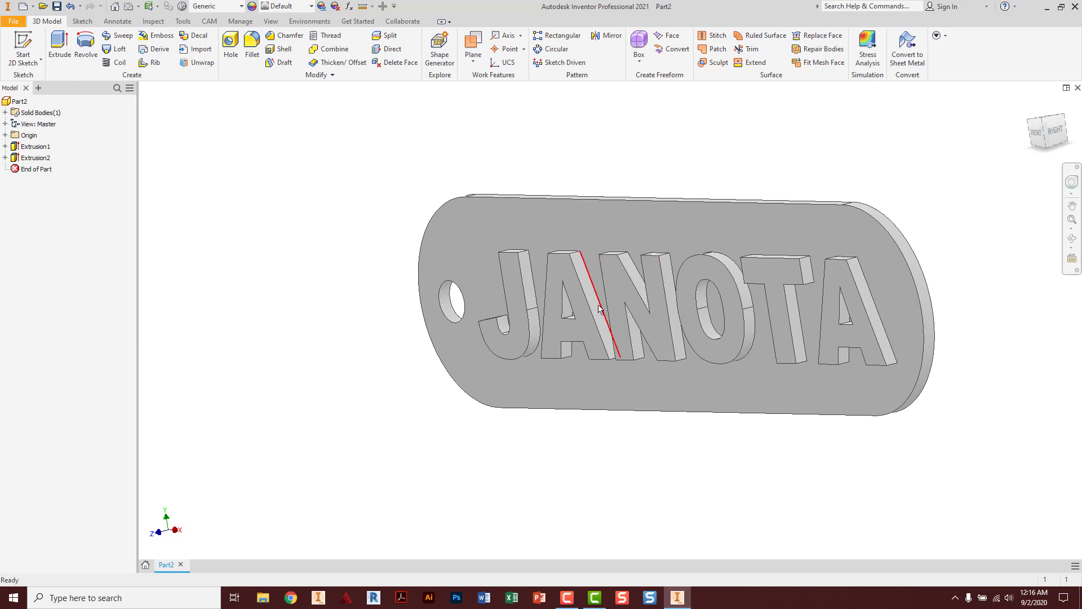
Edit the surname extrusion to a cut in the flipped direction, 0.0625 in into the tag.
double_click(42, 158)
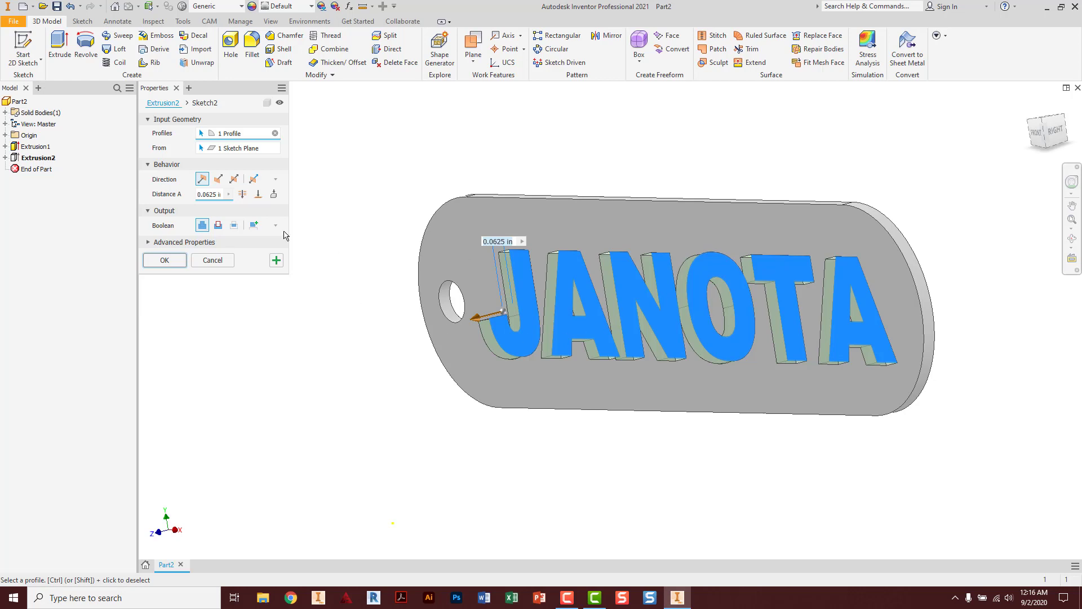
left_click(219, 226)
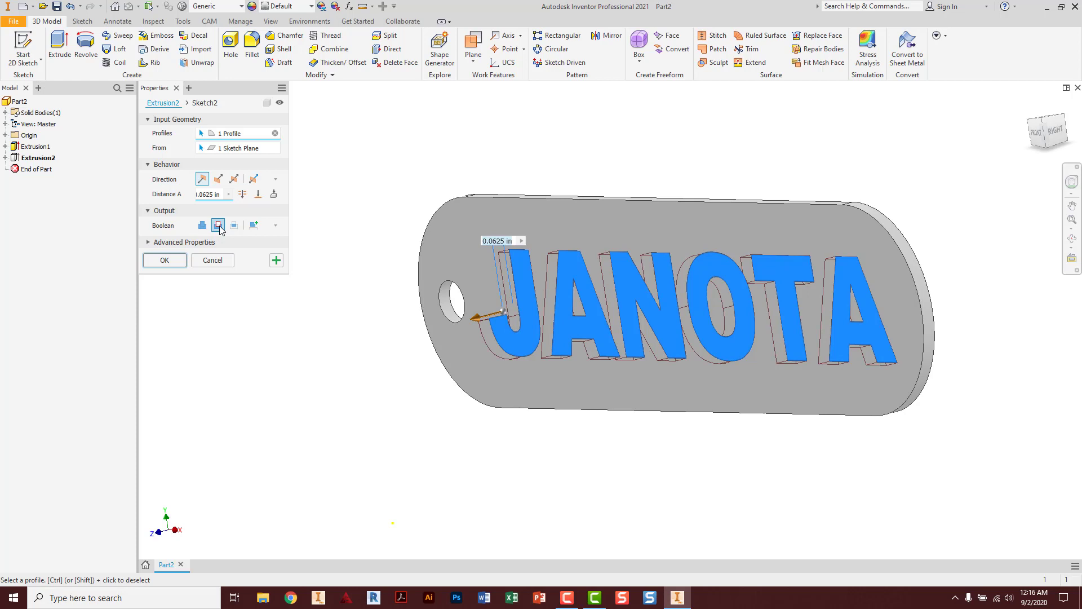
middle_click_drag(679, 353, 581, 361, "shift")
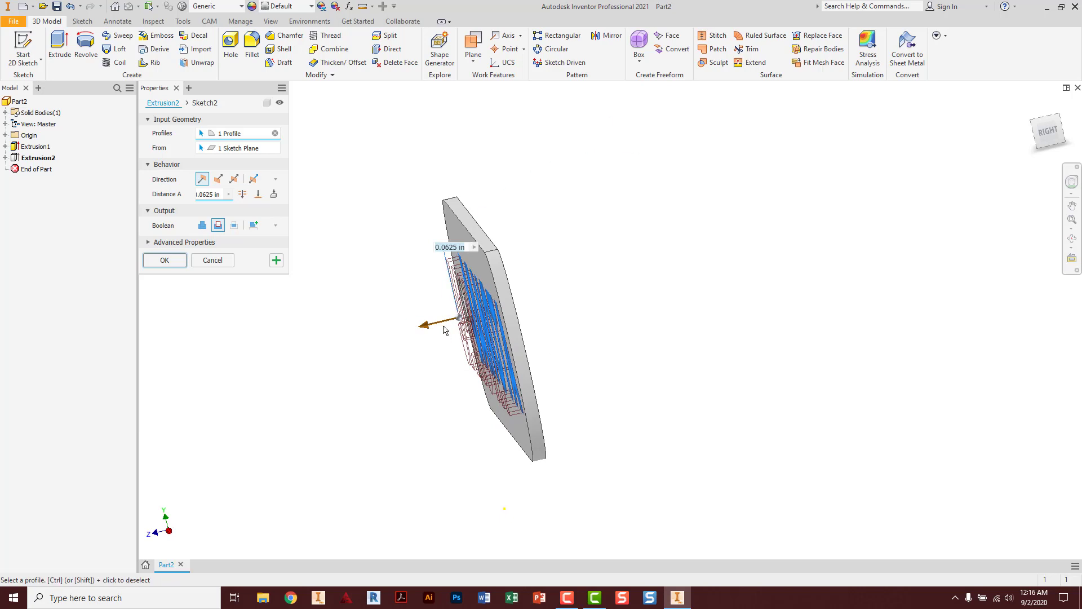
left_click(217, 178)
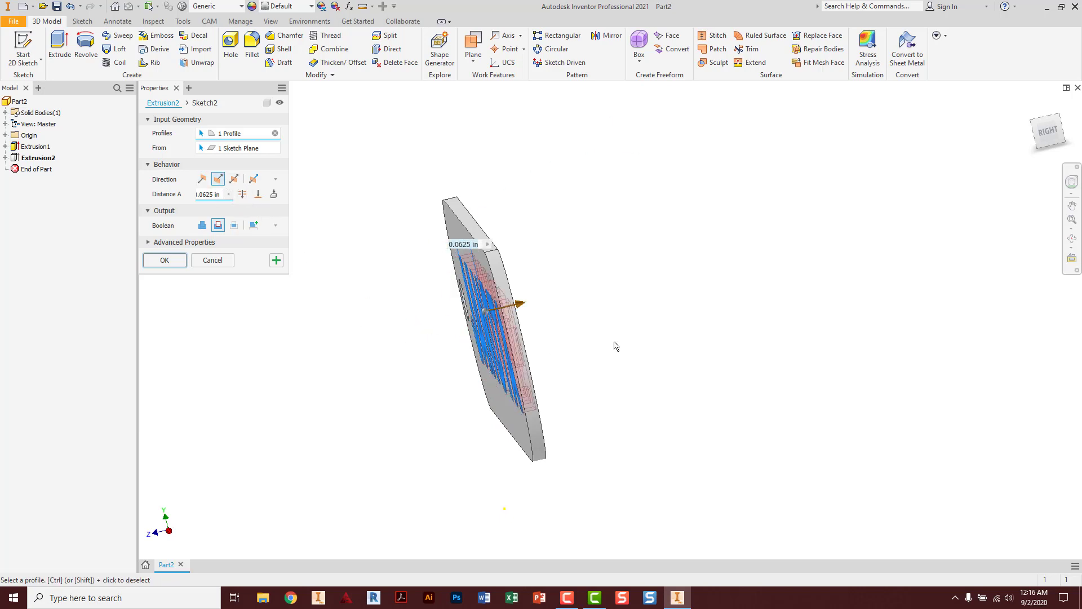
middle_click_drag(539, 362, 589, 357, "shift")
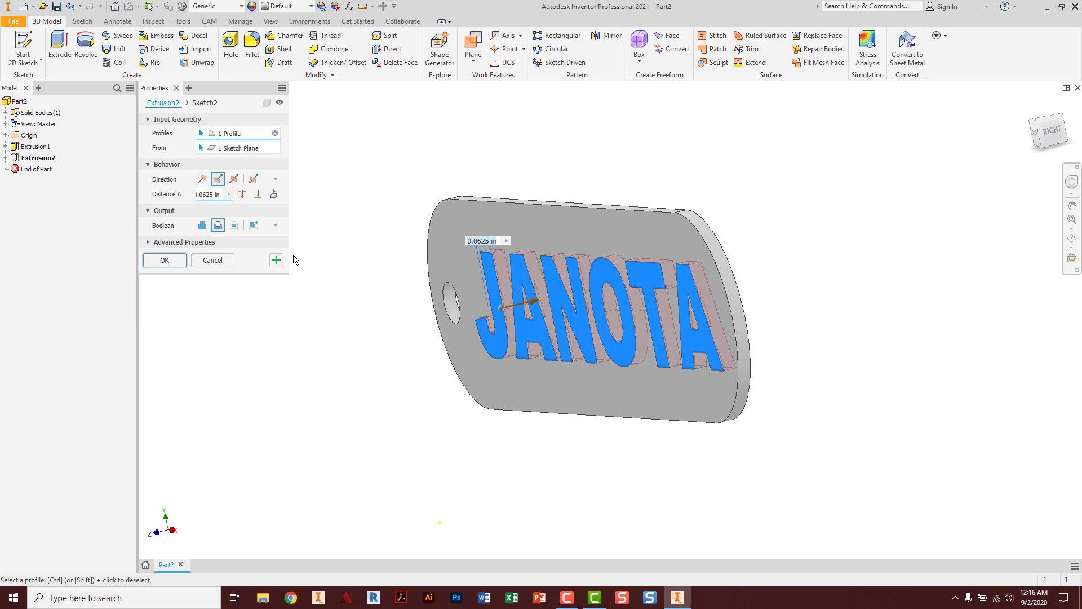
left_click(175, 261)
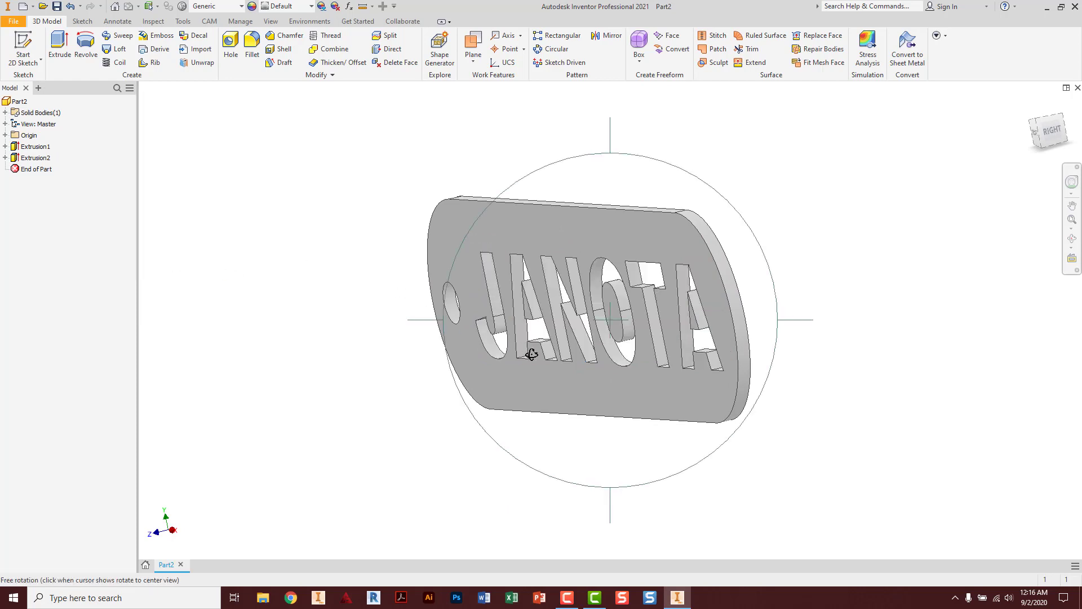
middle_click_drag(558, 364, 648, 336, "shift")
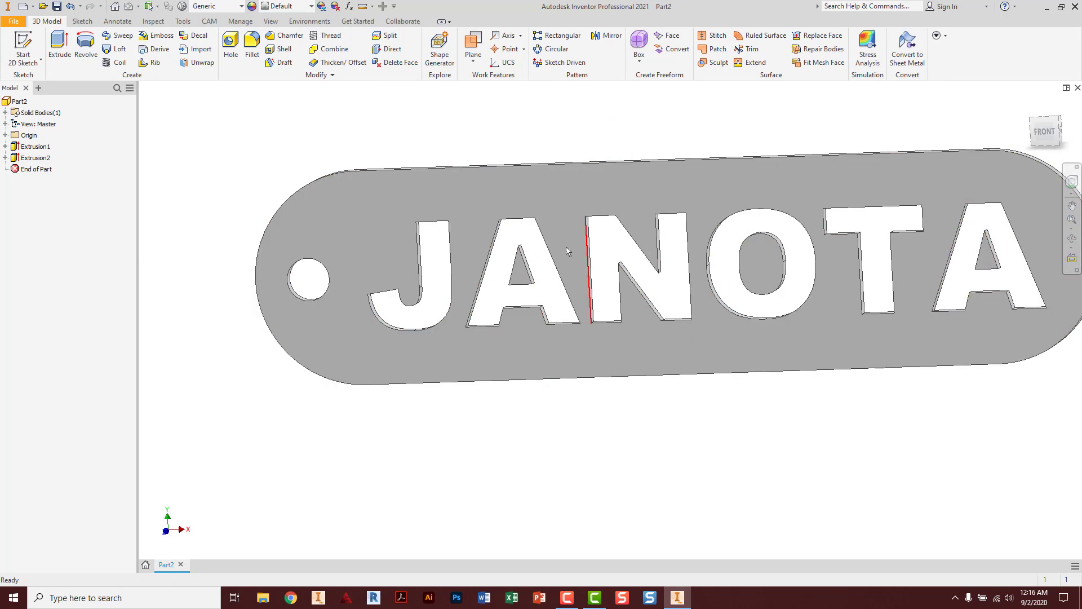
key("F4")
Undo the cut and direction edit of the surname extrusion and check the raised letters at an angle.
left_click(70, 8)
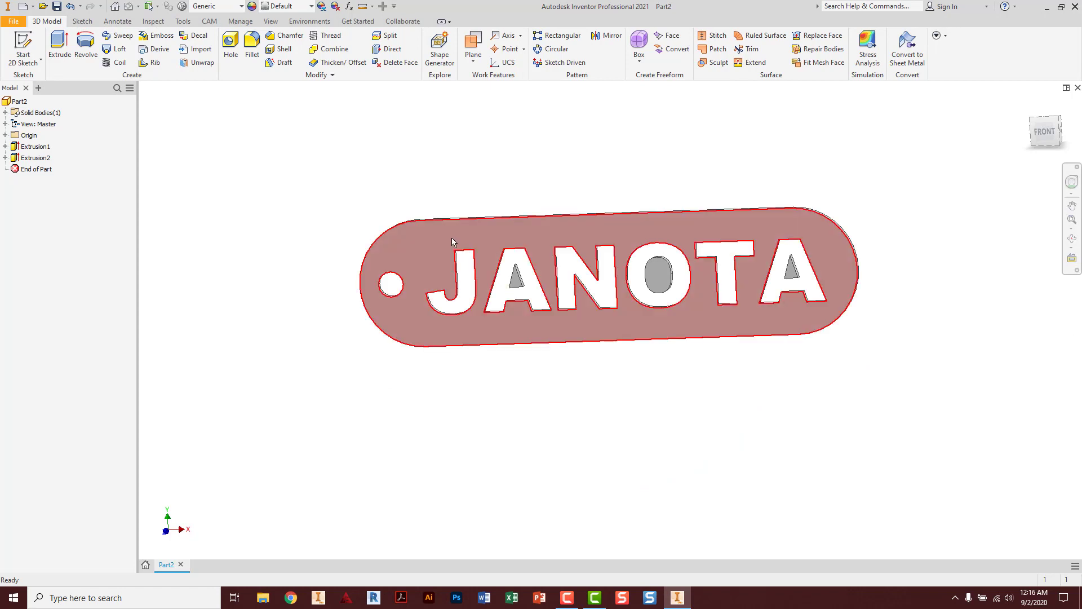
left_click(70, 7)
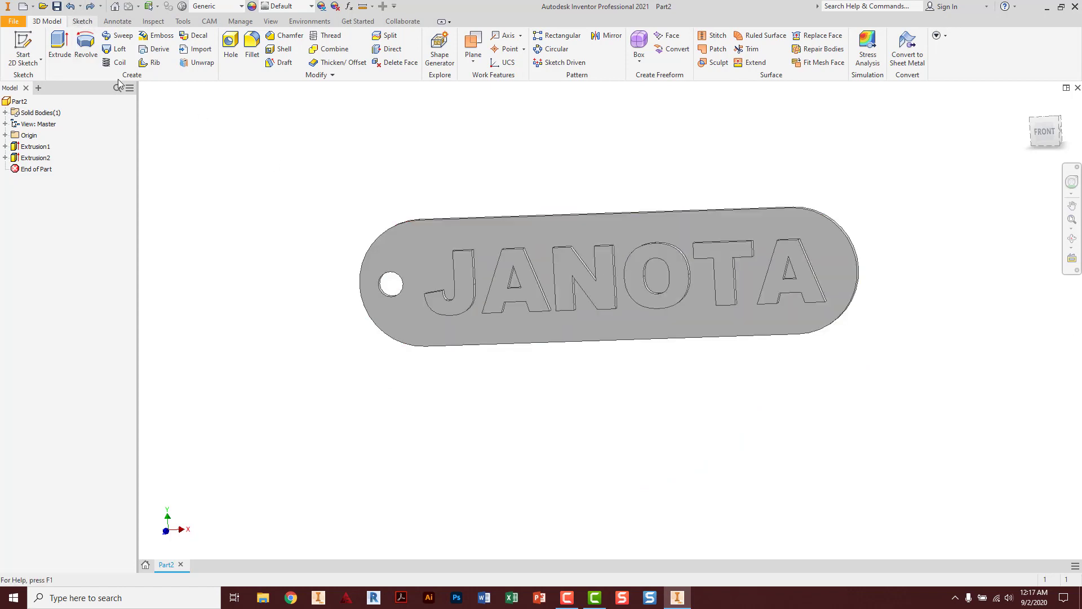
key("F4")
left_click_drag(639, 365, 500, 448)
key("Escape")
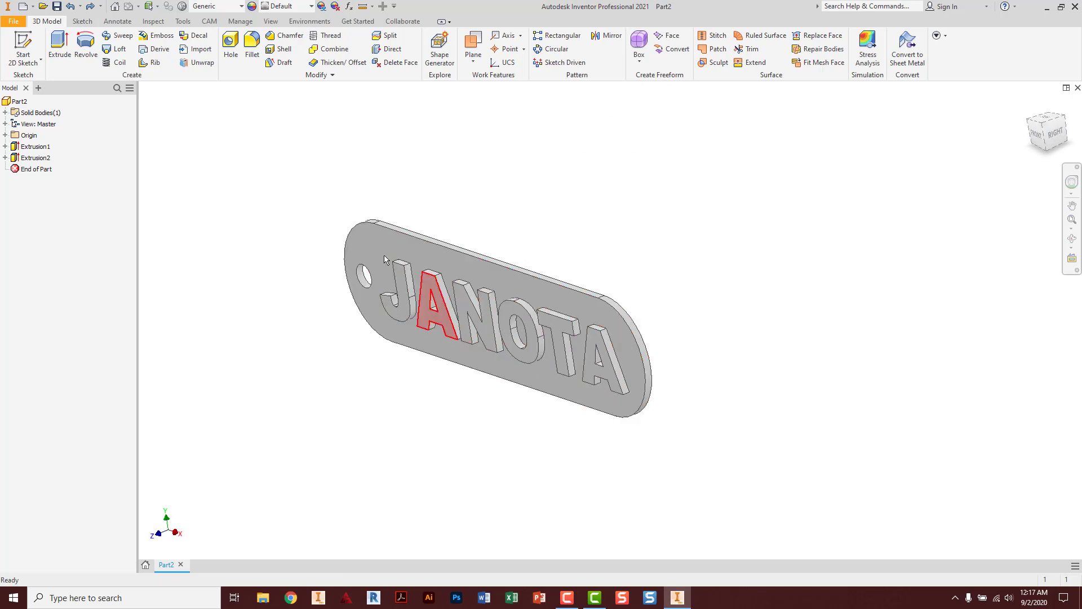